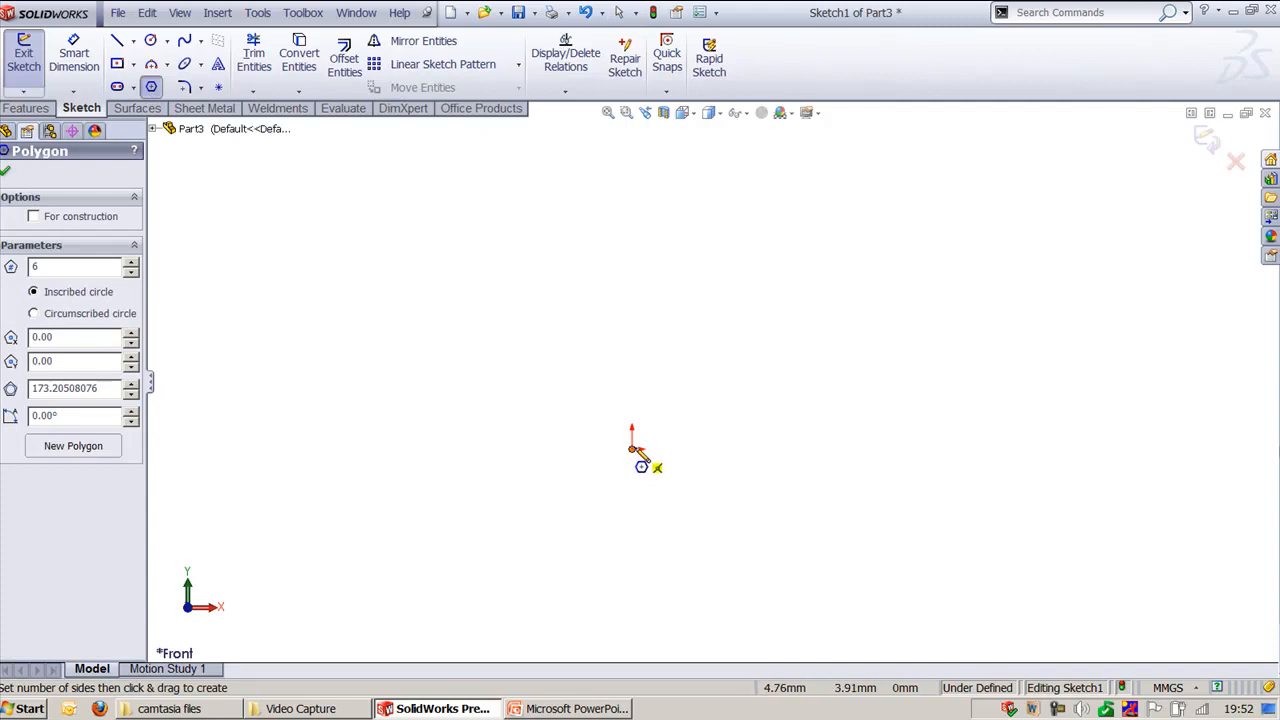
Sketch a six-sided polygon centred on the origin with an inscribed circle about 463 mm across, and a corner rectangle enclosing it
scroll(710, 371, "up", 2)
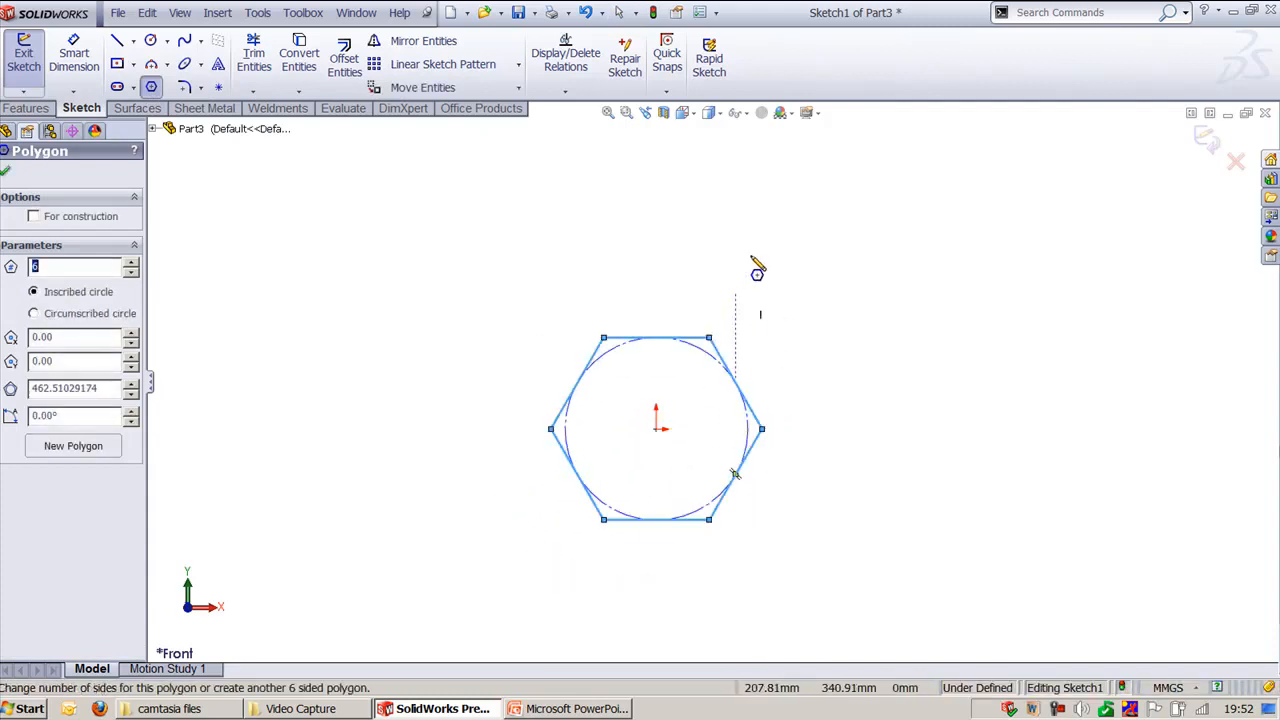
key("Escape")
left_click(129, 71)
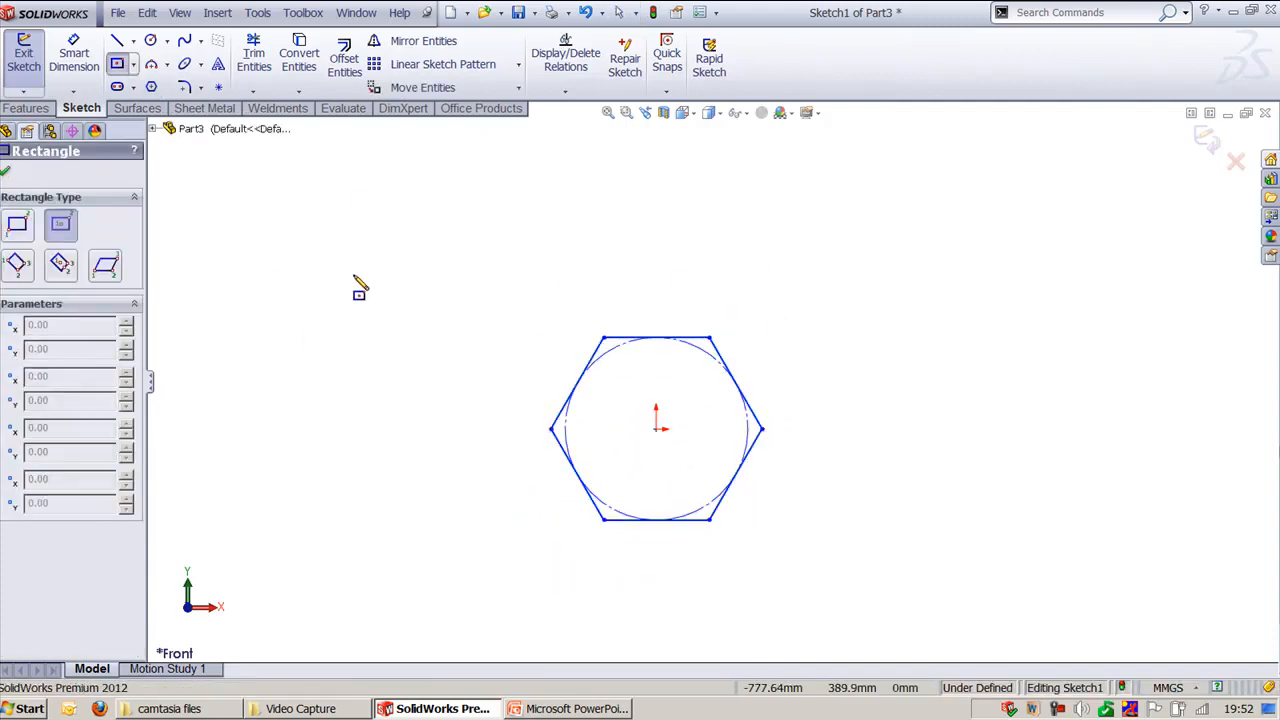
left_click_drag(397, 270, 1264, 604)
key("f")
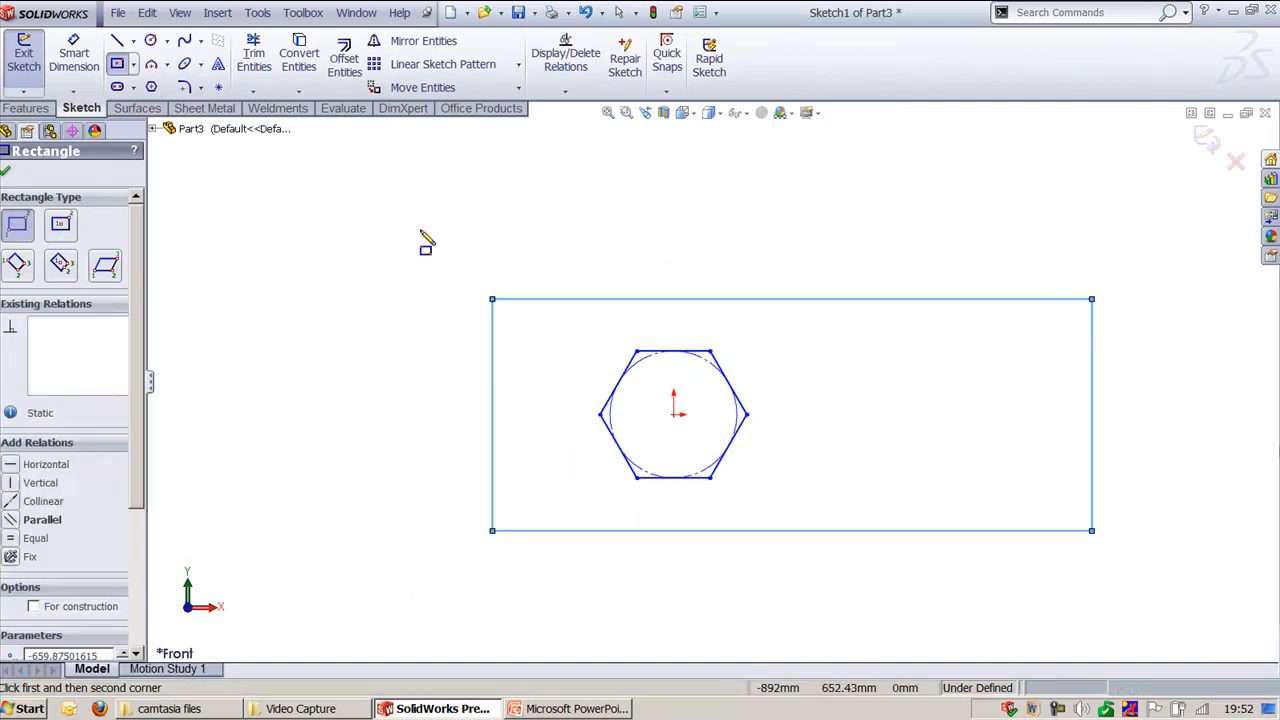
Fillet the rectangle's two left corners with a 50 mm radius
left_click(184, 87)
left_click(496, 330)
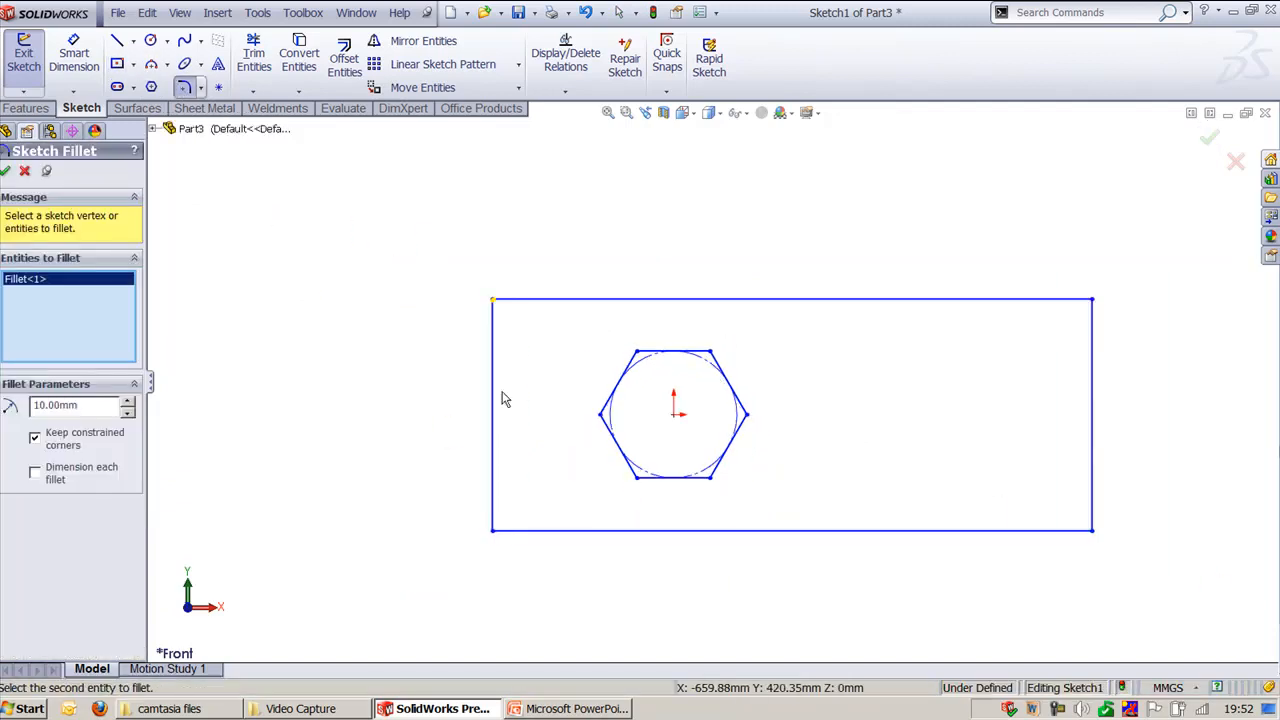
left_click(494, 532)
double_click(93, 405)
type("30")
double_click(106, 403)
type("50")
key("Return")
left_click(5, 170)
key("Escape")
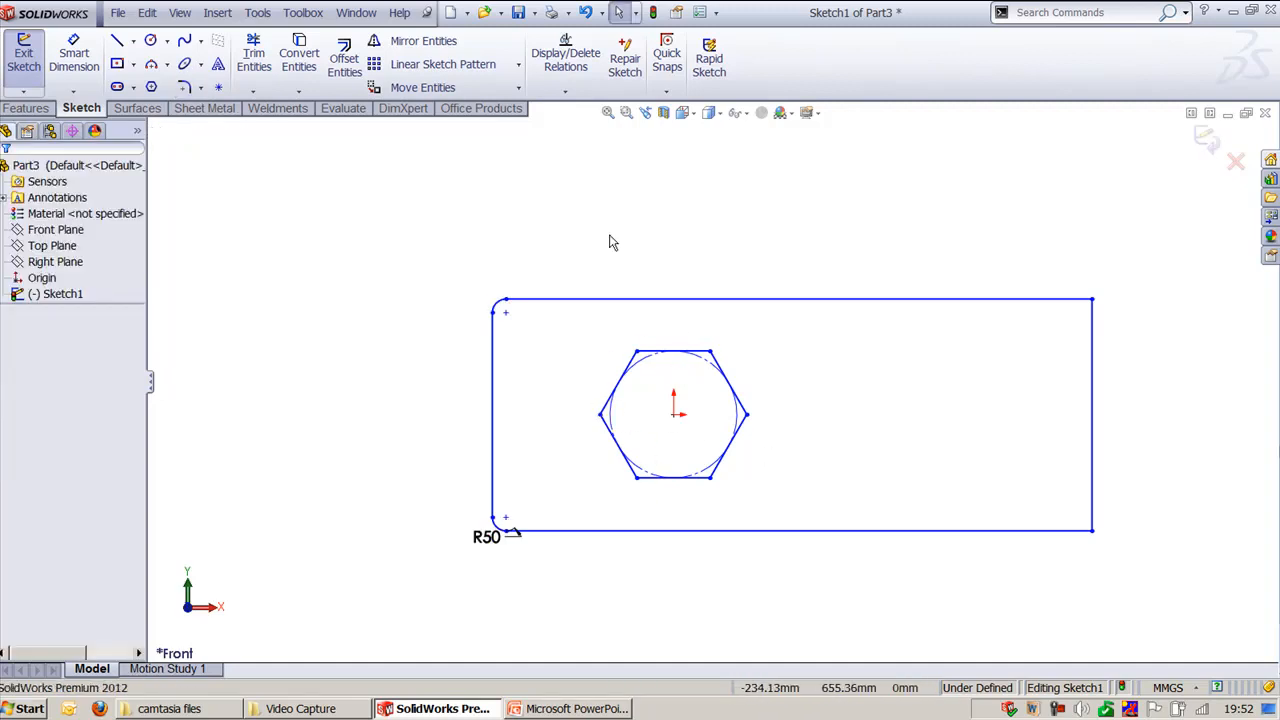
Edit the hexagon with Edit Polygon so that it has 4 sides
left_click(610, 415)
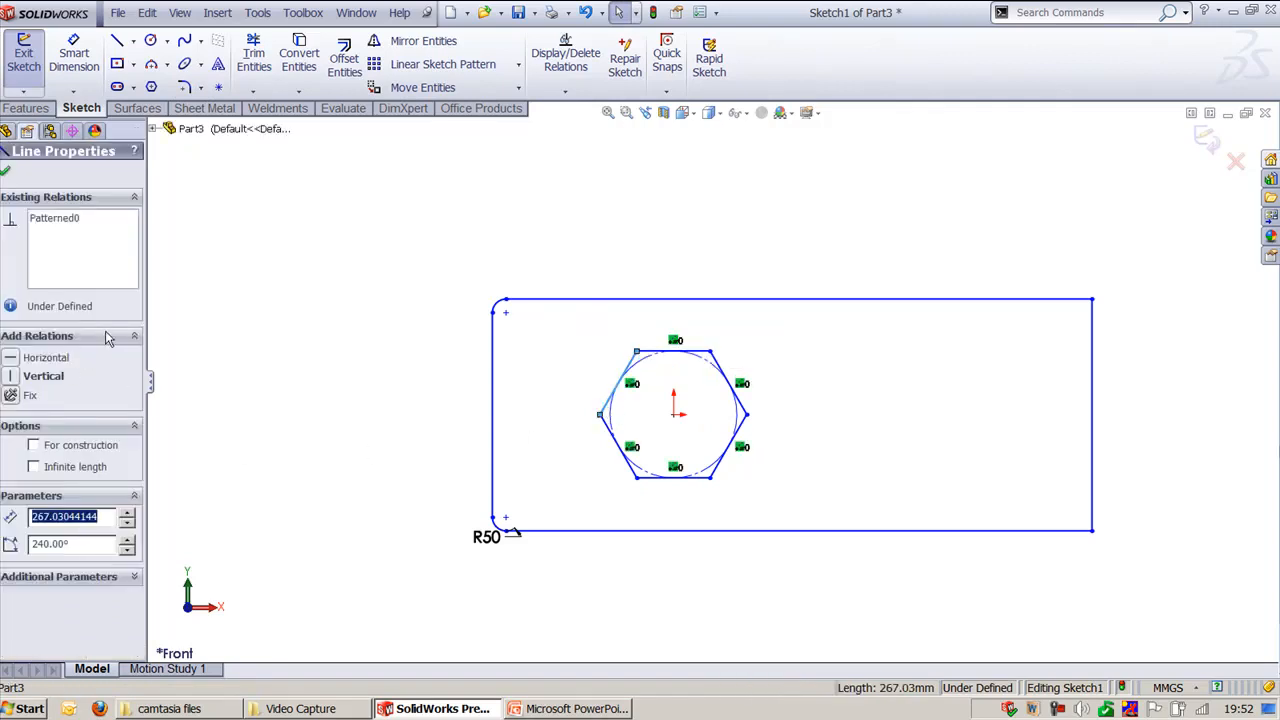
left_click(269, 335)
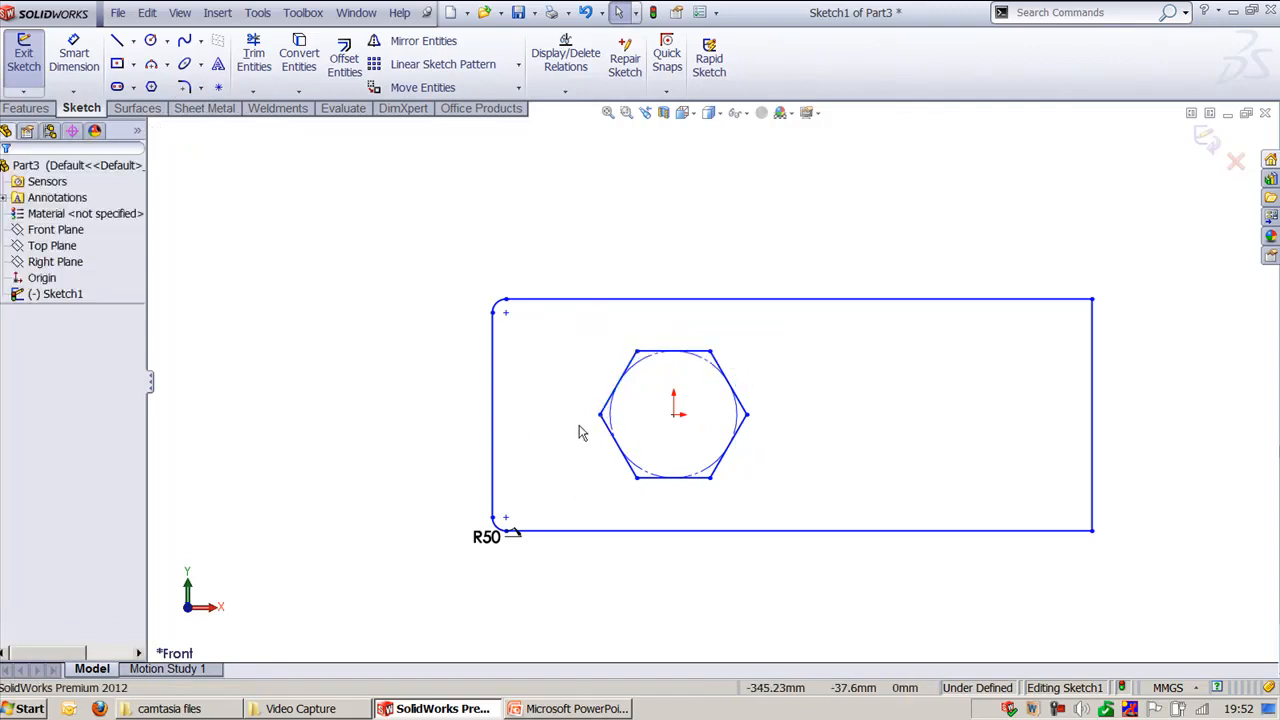
left_click(622, 385)
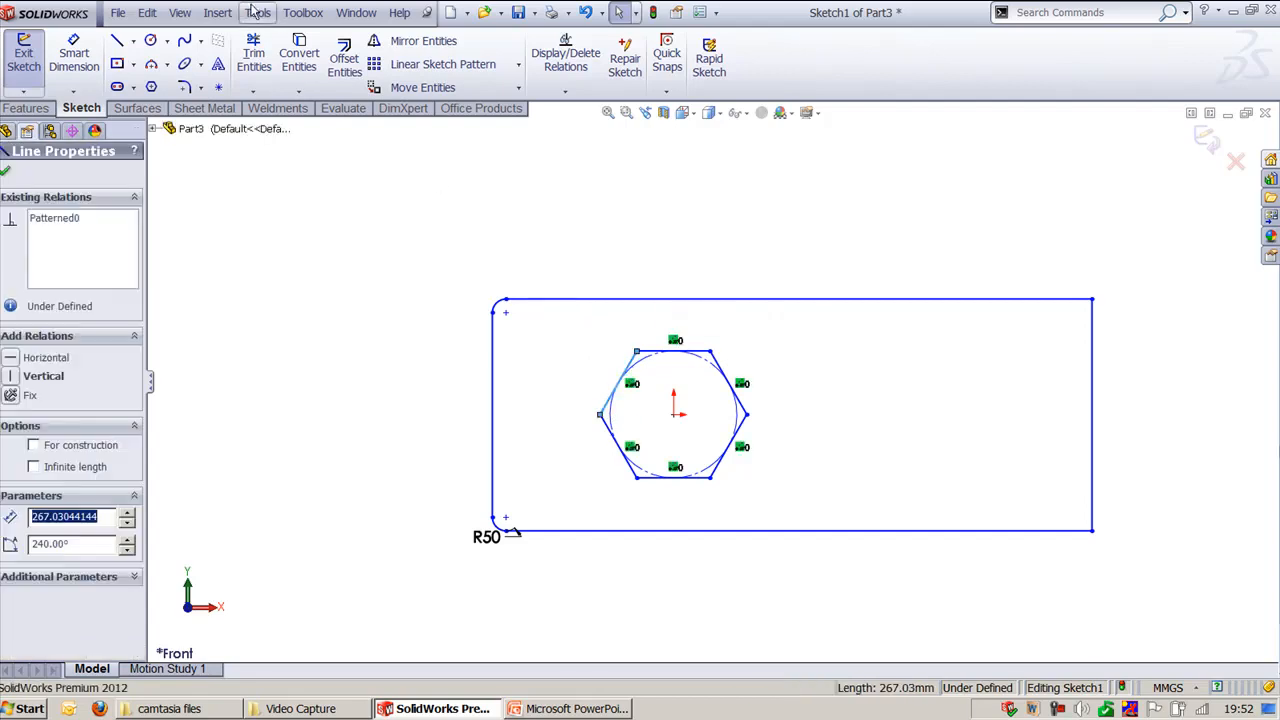
left_click(257, 12)
mouse_move(340, 394)
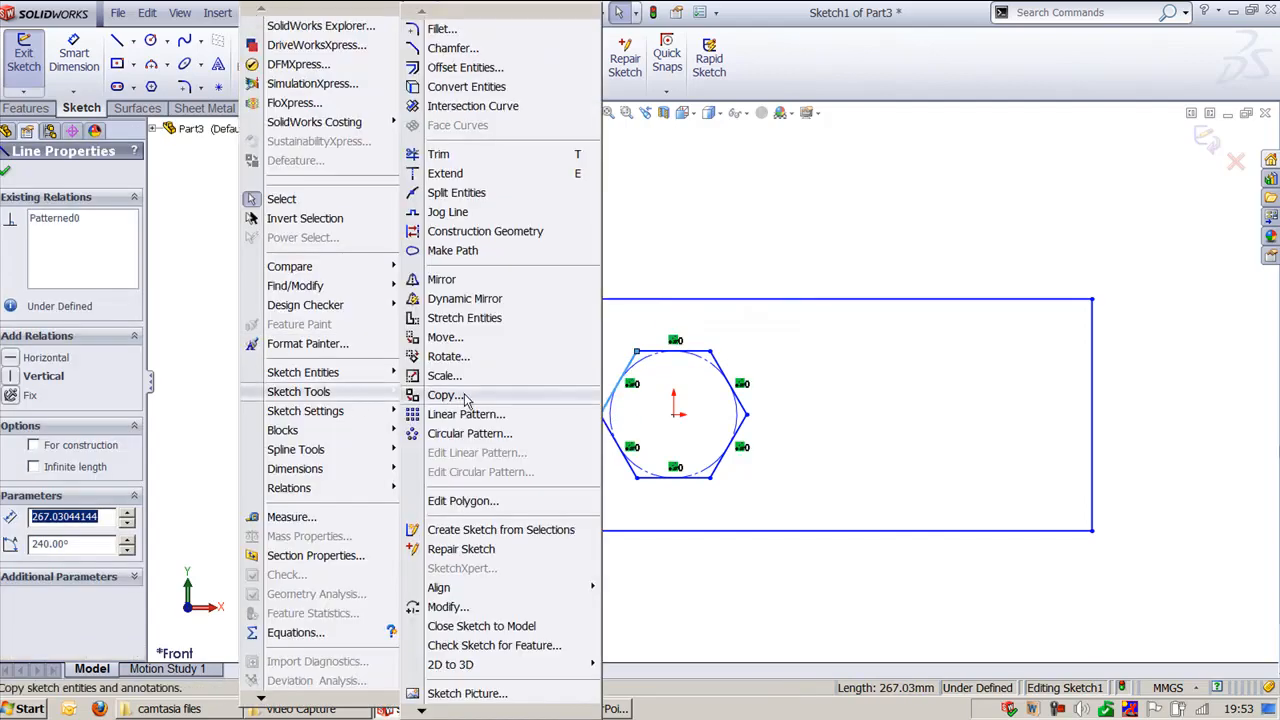
left_click(463, 501)
left_click(132, 273)
left_click(132, 273)
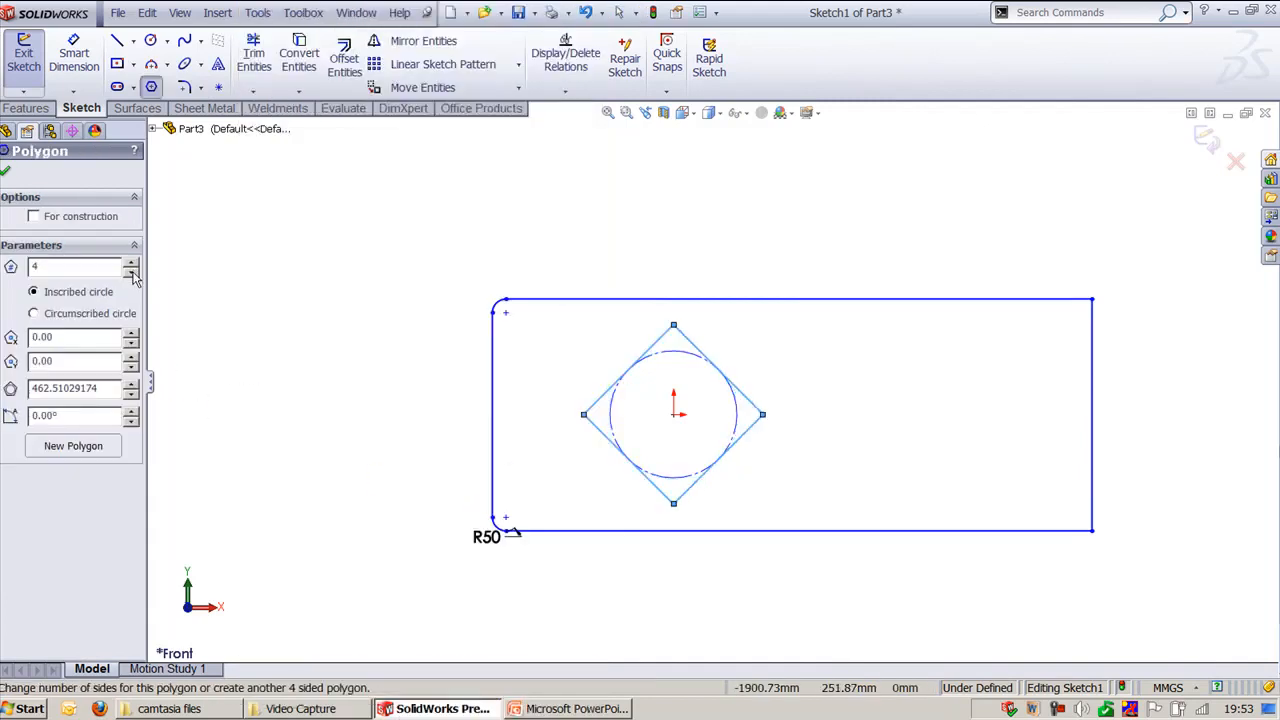
left_click(5, 172)
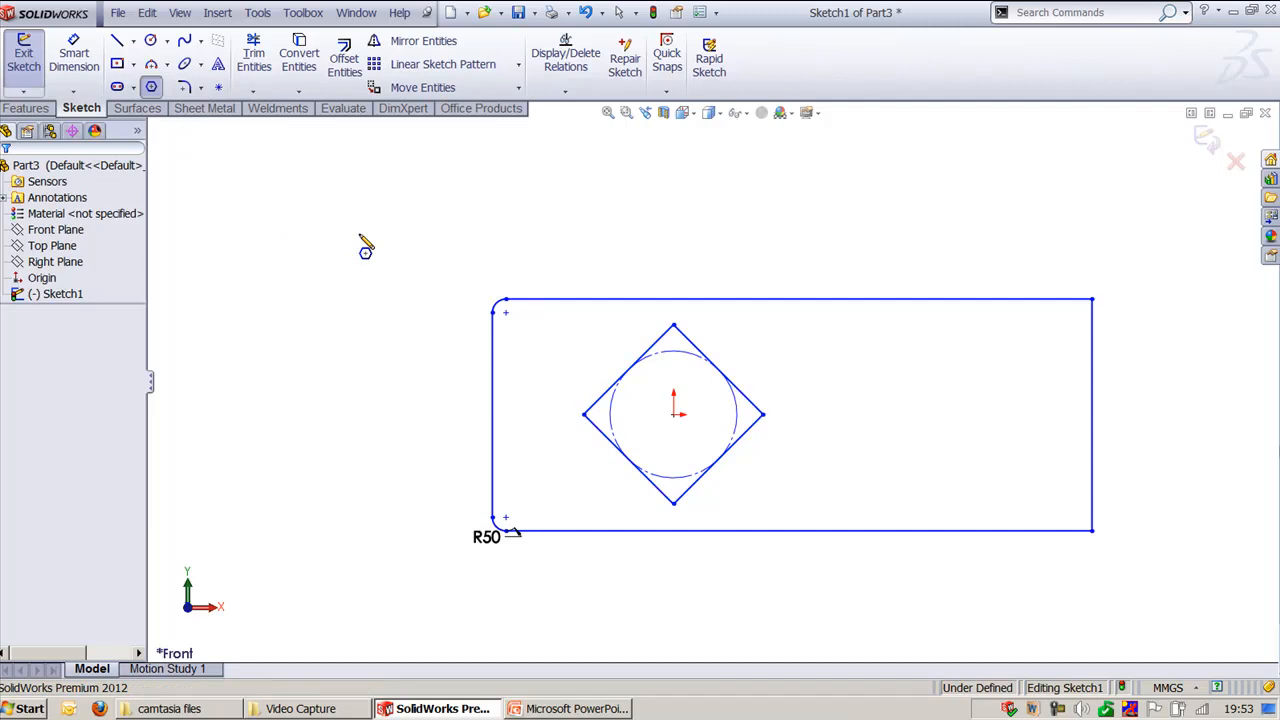
key("Escape")
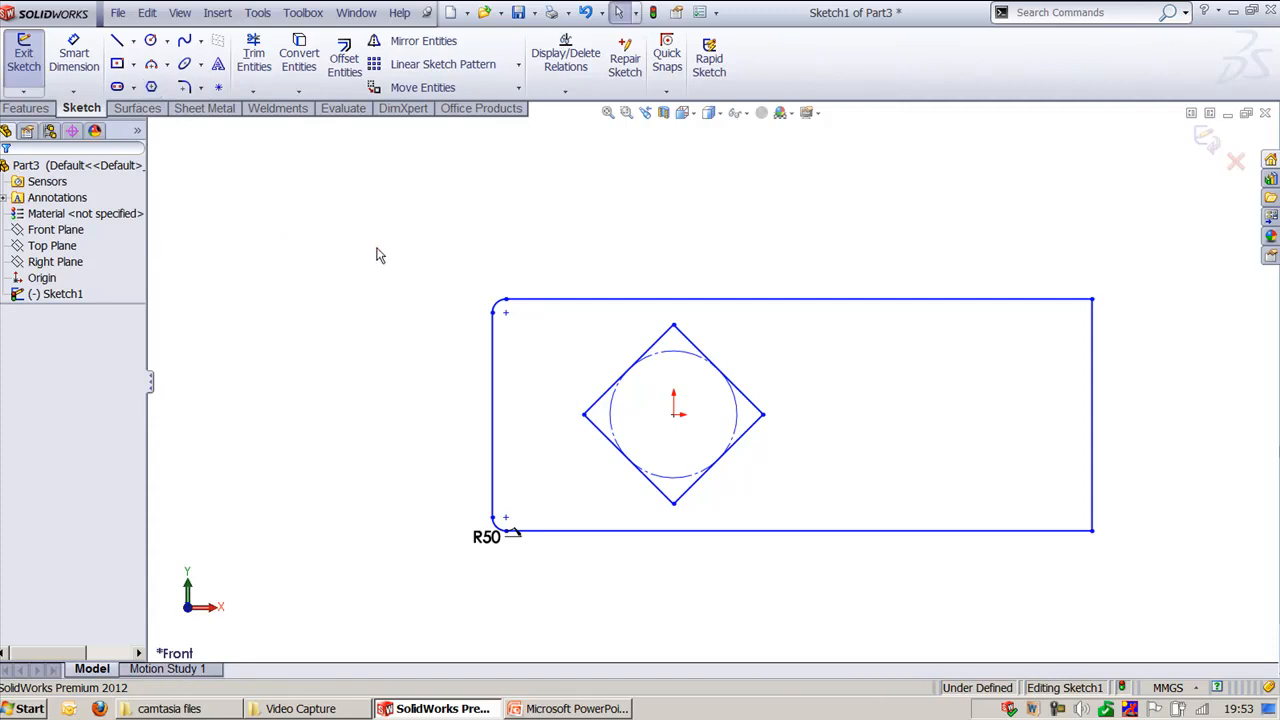
Delete all entities in the sketch
mouse_move(367, 241)
left_mouse_down()
mouse_move(871, 534)
mouse_move(1147, 626)
left_mouse_up()
key("Delete")
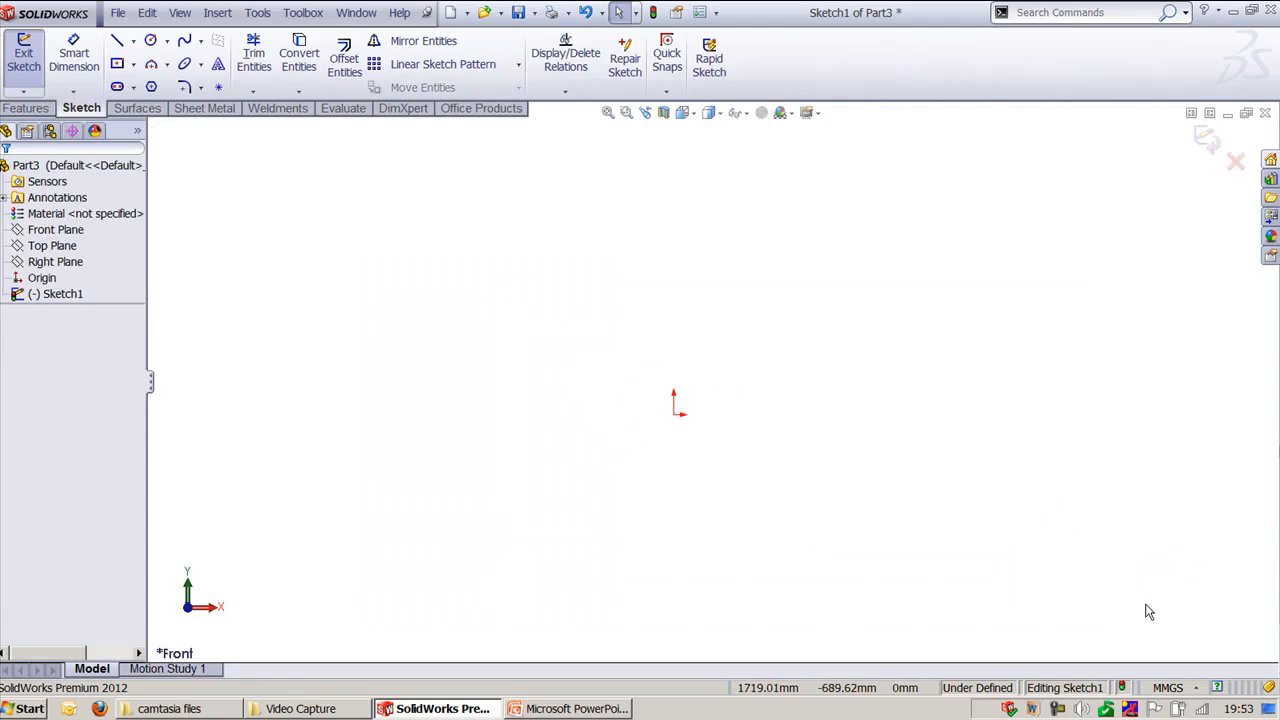
Review the Sketch Tools slide in PowerPoint and return to SolidWorks
key("alt+Tab")
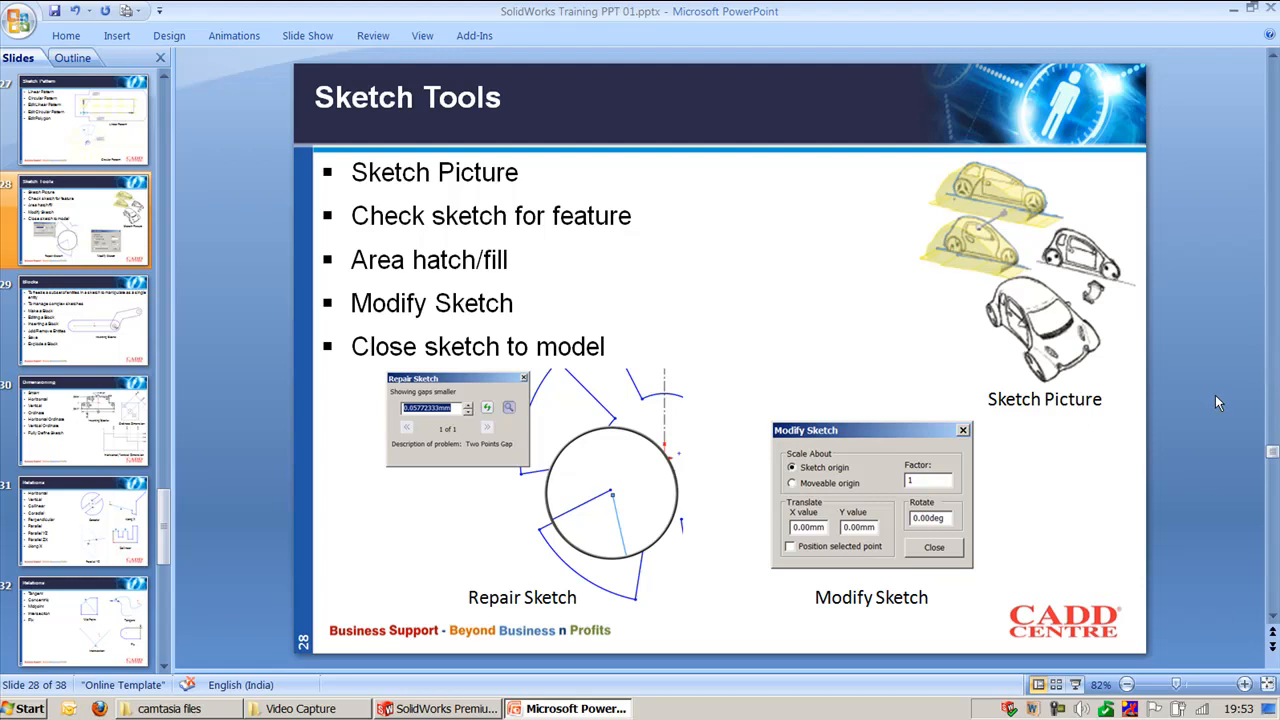
key("alt+Tab")
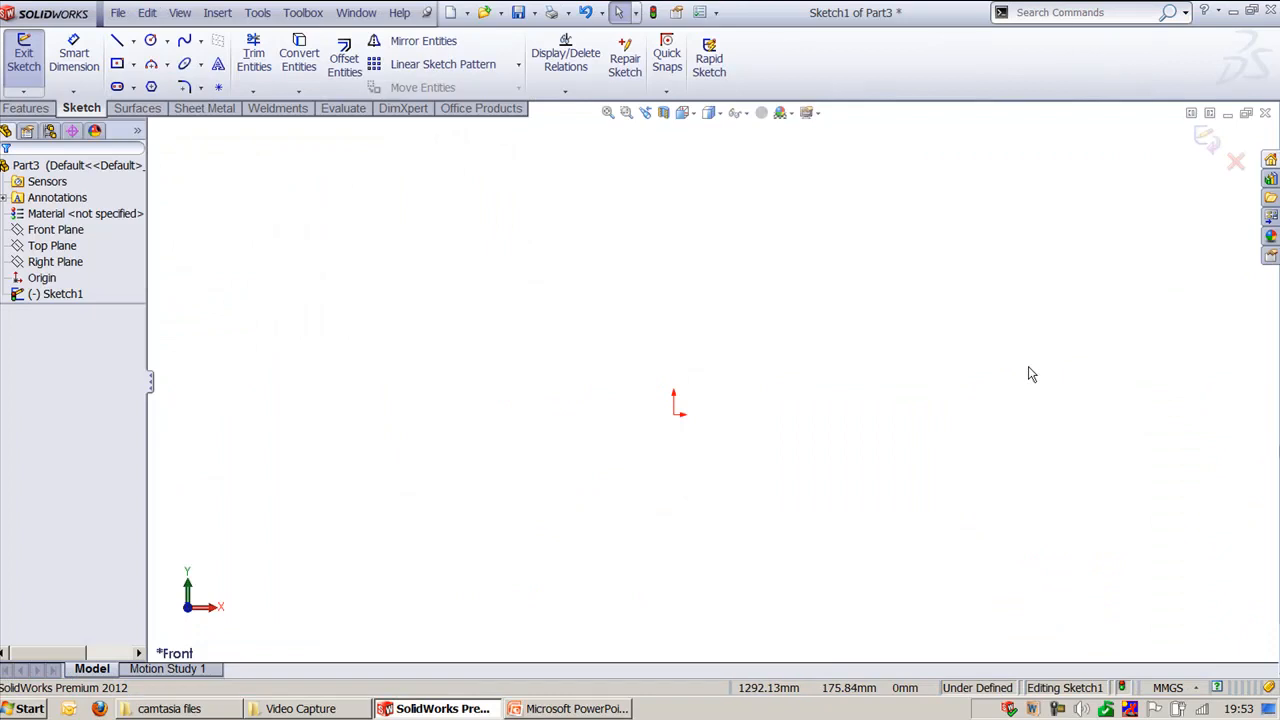
Check in the add-ins settings whether Autotrace is enabled, and accept the settings
left_click(259, 14)
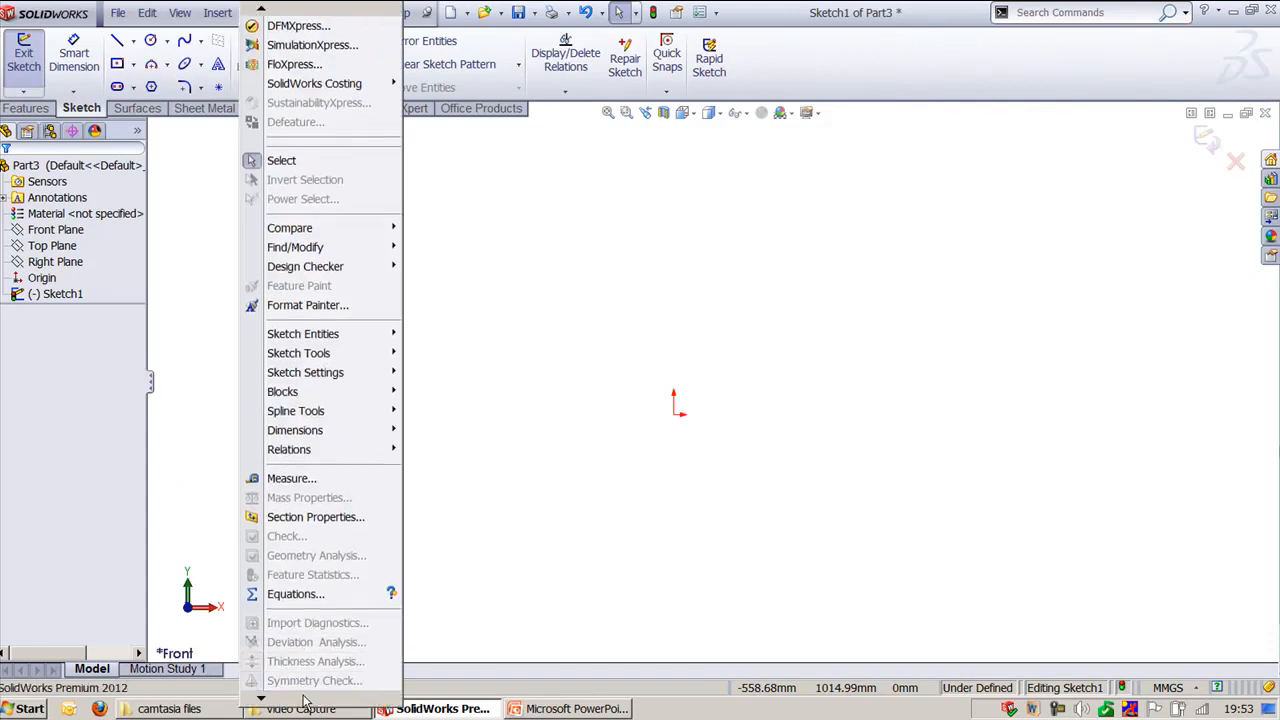
left_click(300, 662)
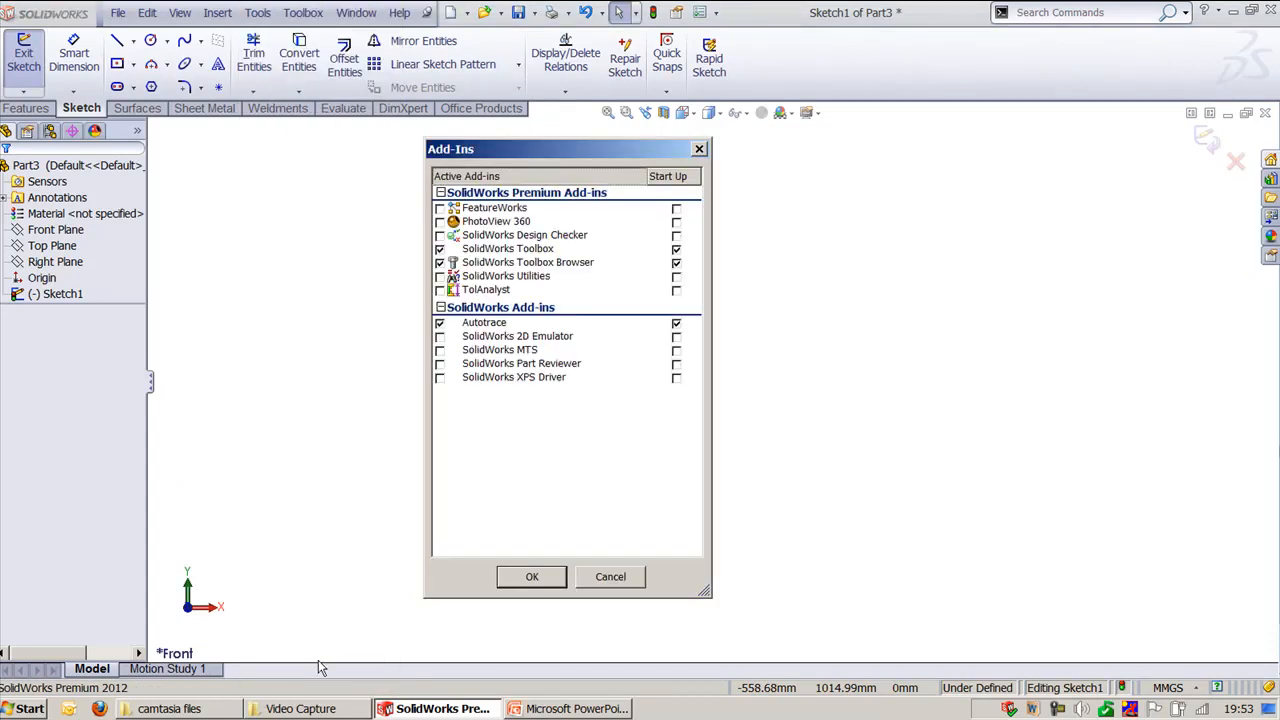
left_click(548, 330)
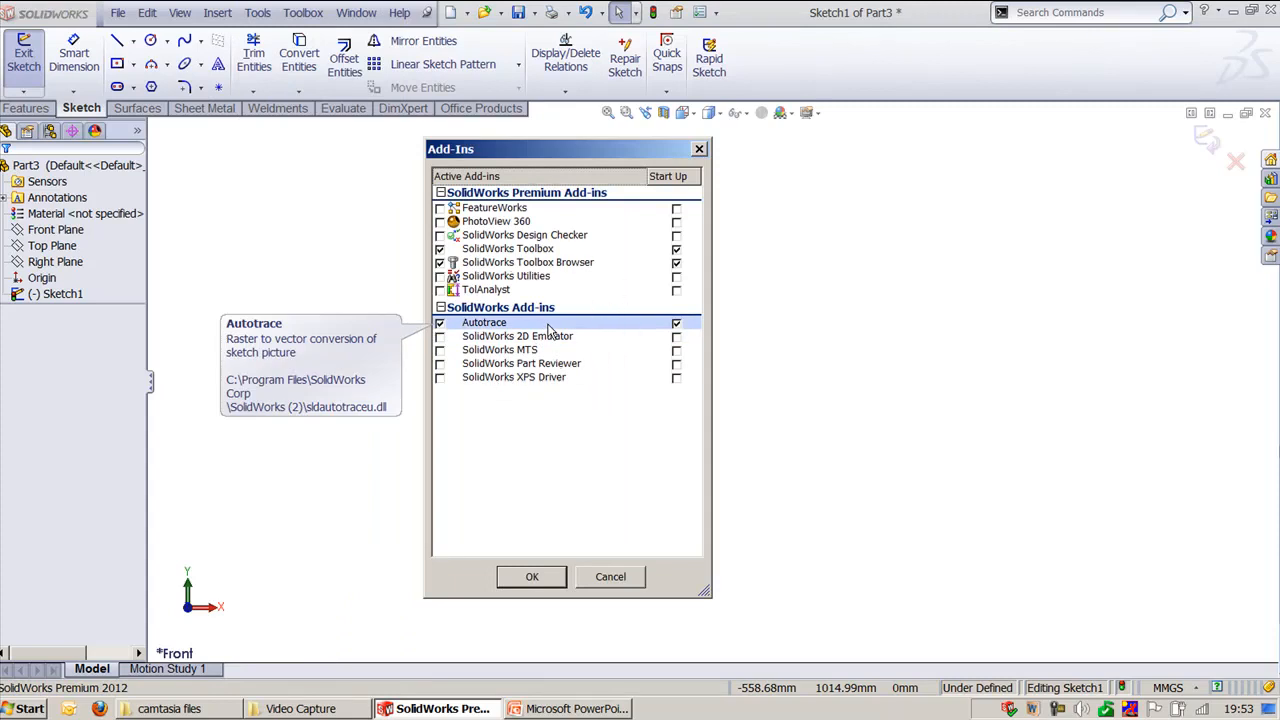
left_click(533, 578)
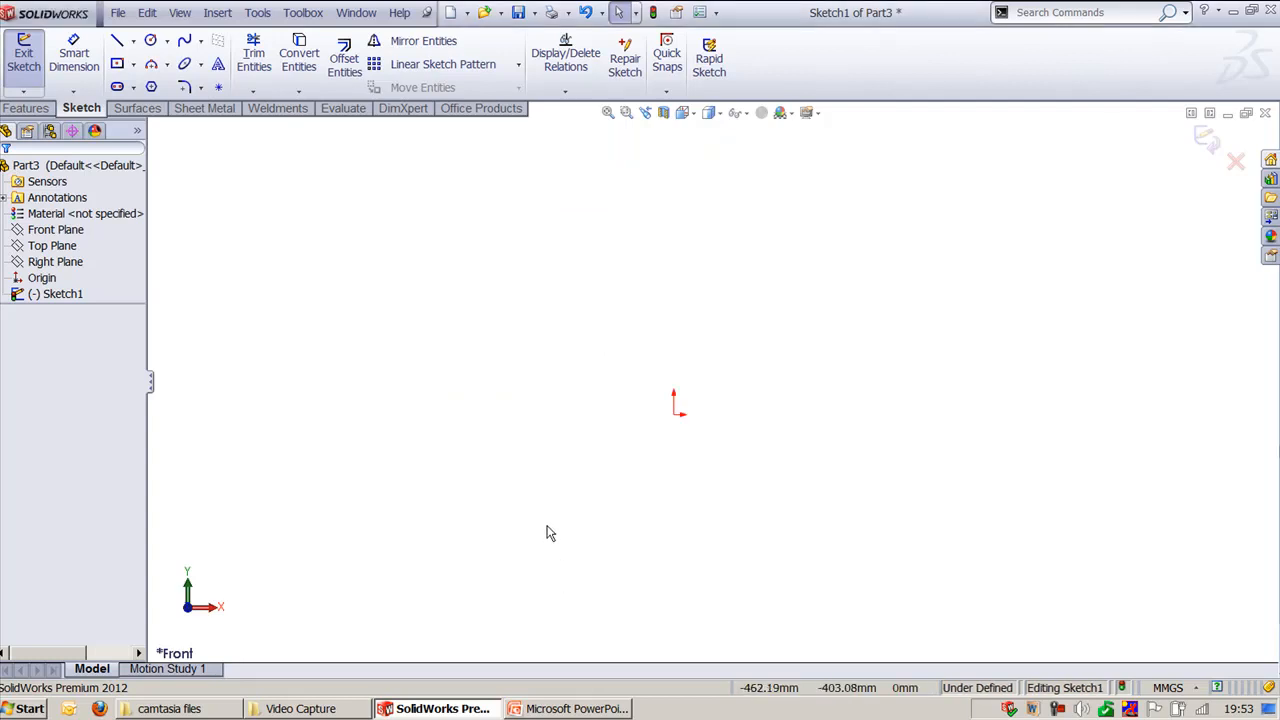
Insert the image Print_Front_View.jpg from the Camaro-files folder as a sketch picture
left_click(262, 16)
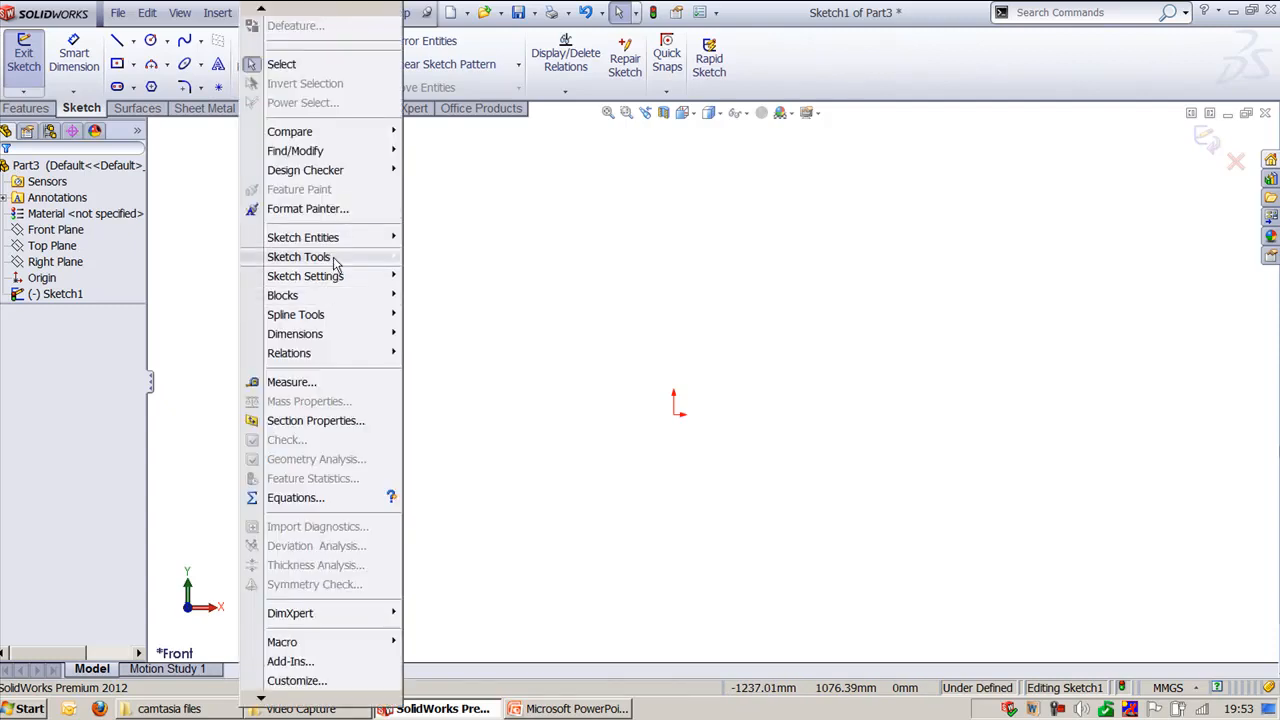
mouse_move(336, 260)
left_click(445, 693)
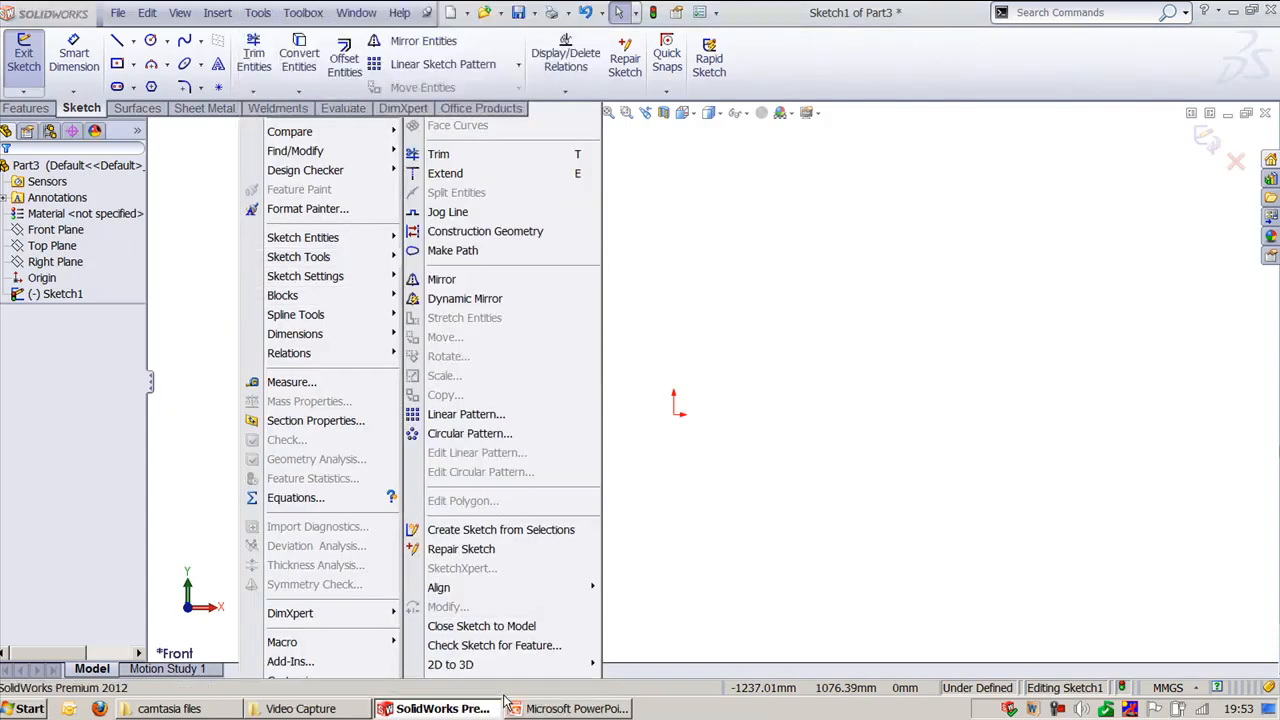
left_click(333, 160)
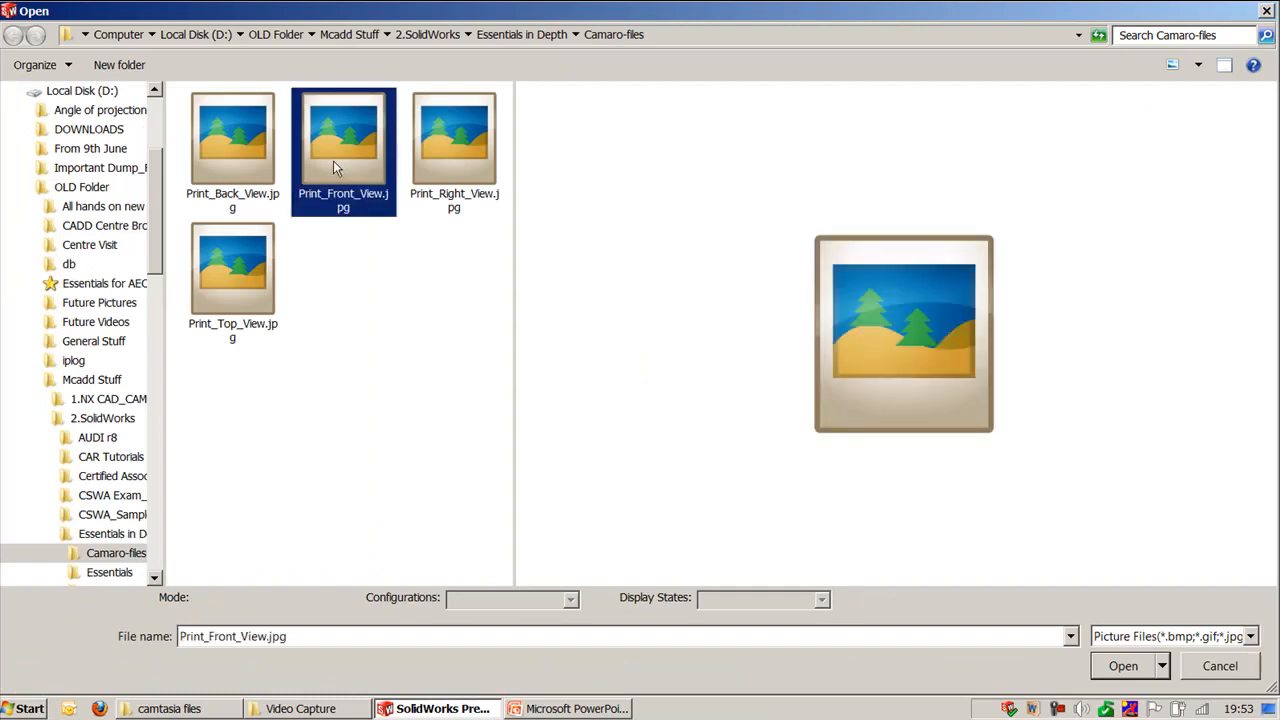
left_click(1124, 667)
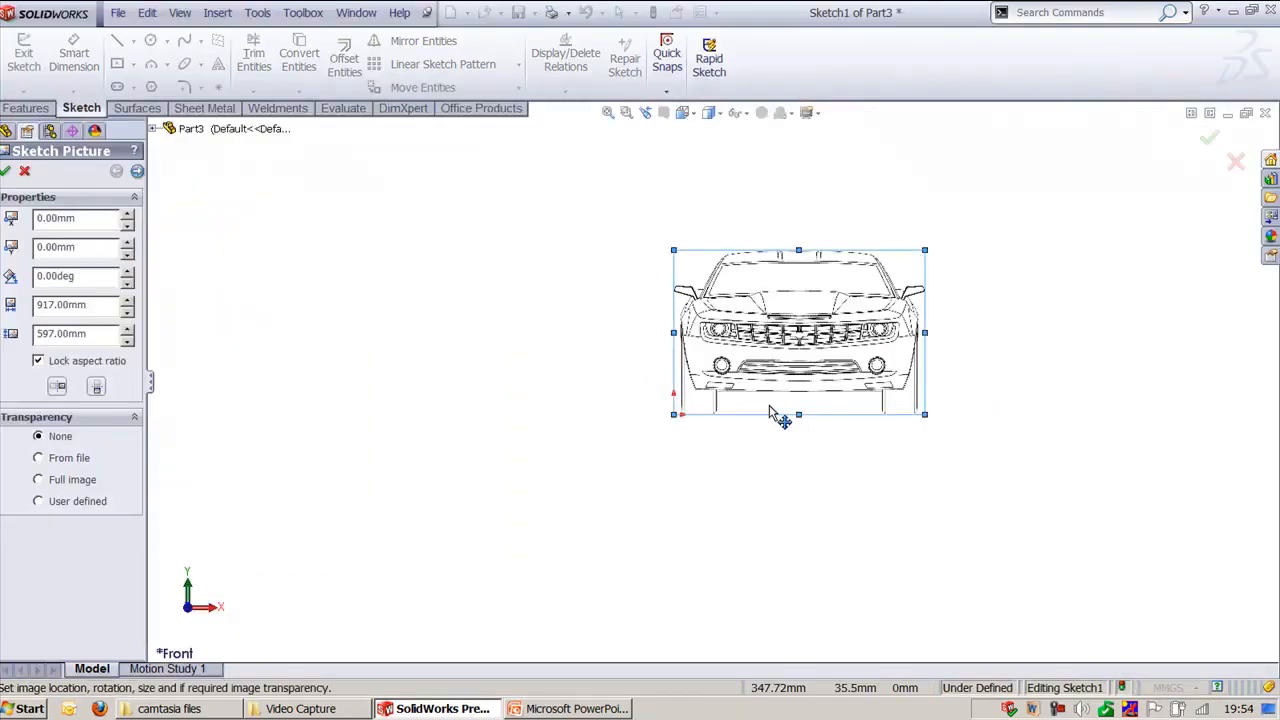
scroll(994, 337, "down", 3)
middle_click_drag(1094, 337, 822, 412, "ctrl")
scroll(549, 423, "down", 2)
middle_click_drag(598, 439, 663, 476, "ctrl")
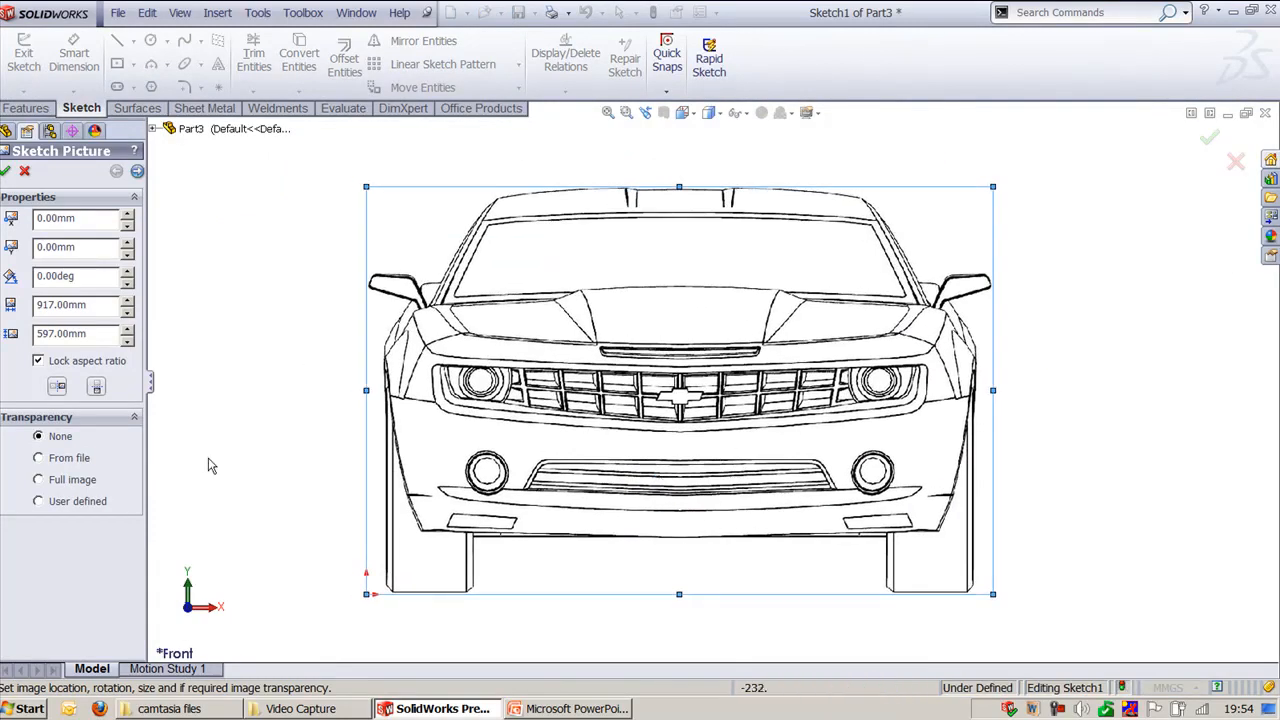
Try the Full image and User defined transparency options on the sketch picture, and set its transparency back to None
left_click_drag(147, 312, 186, 312)
left_click(55, 482)
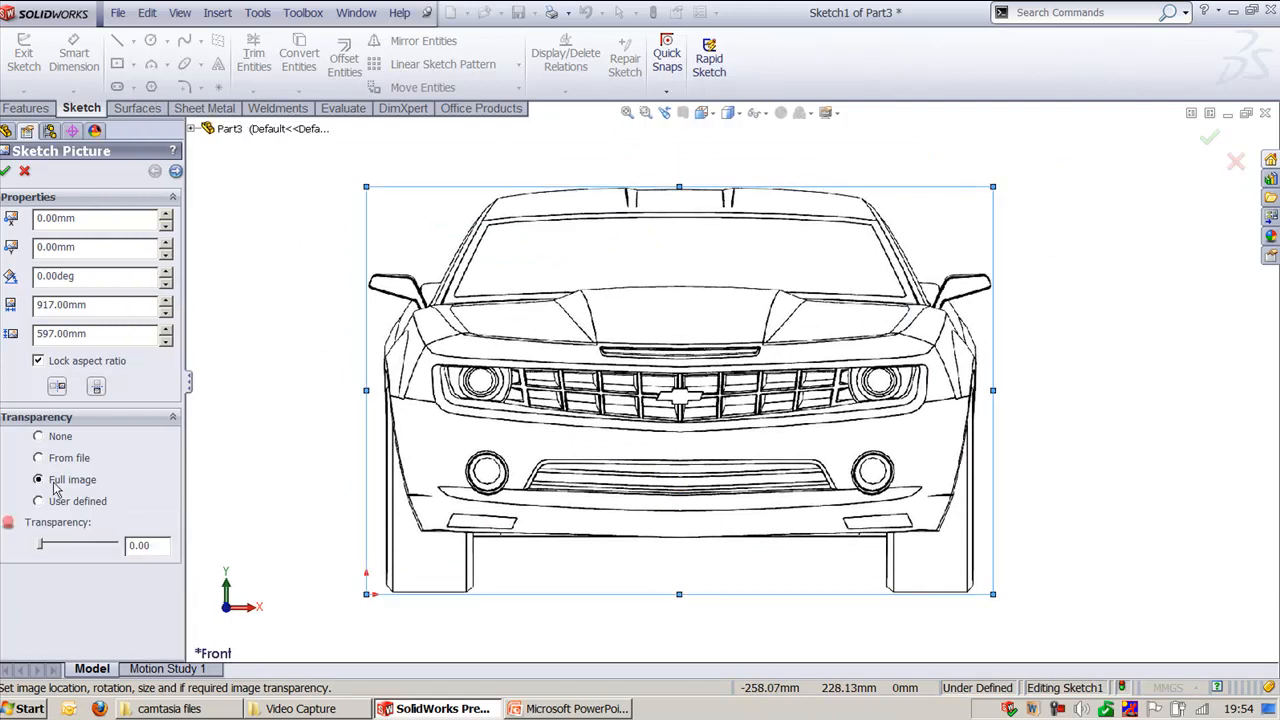
left_click_drag(58, 546, 18, 537)
left_click(44, 439)
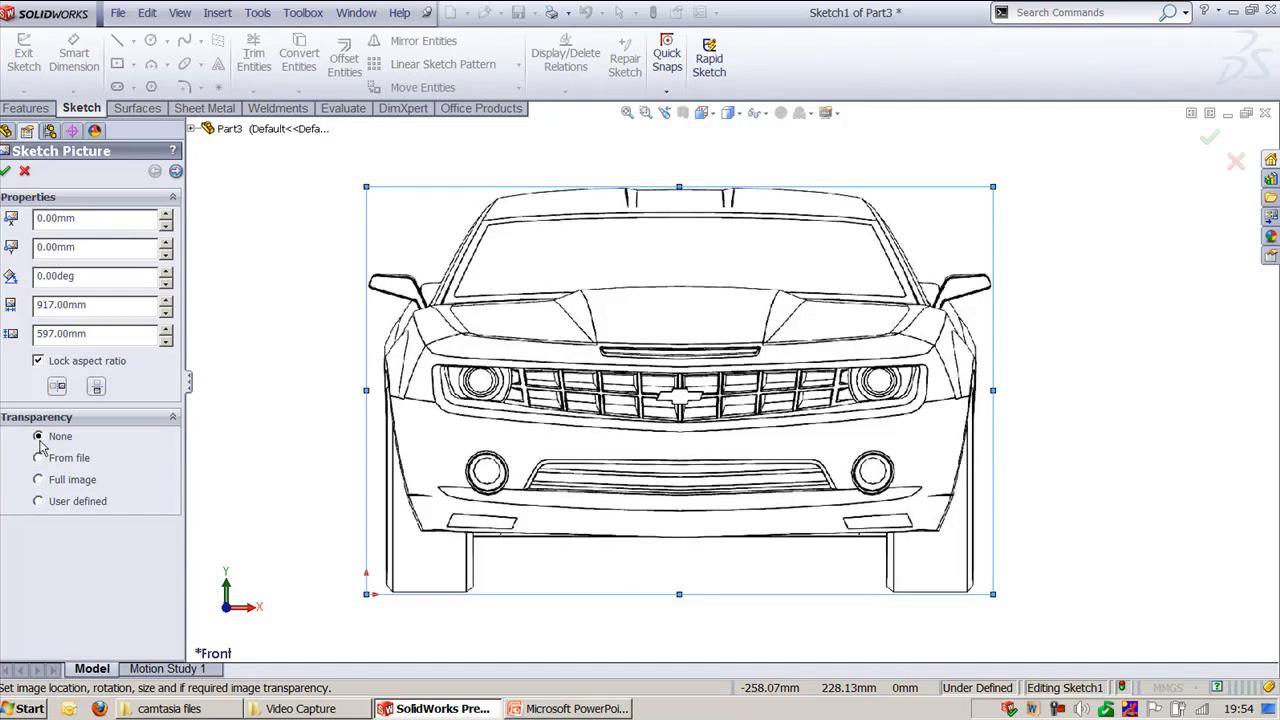
left_click(38, 502)
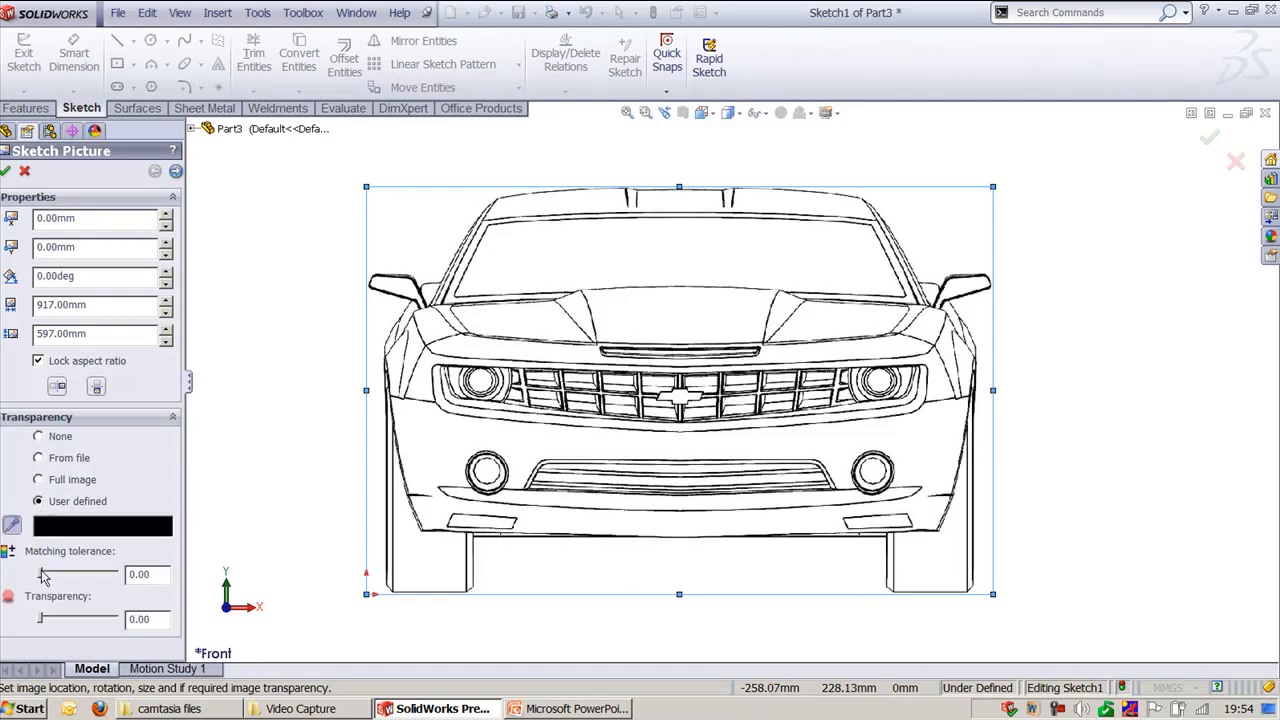
left_click_drag(43, 577, 12, 583)
left_click(38, 437)
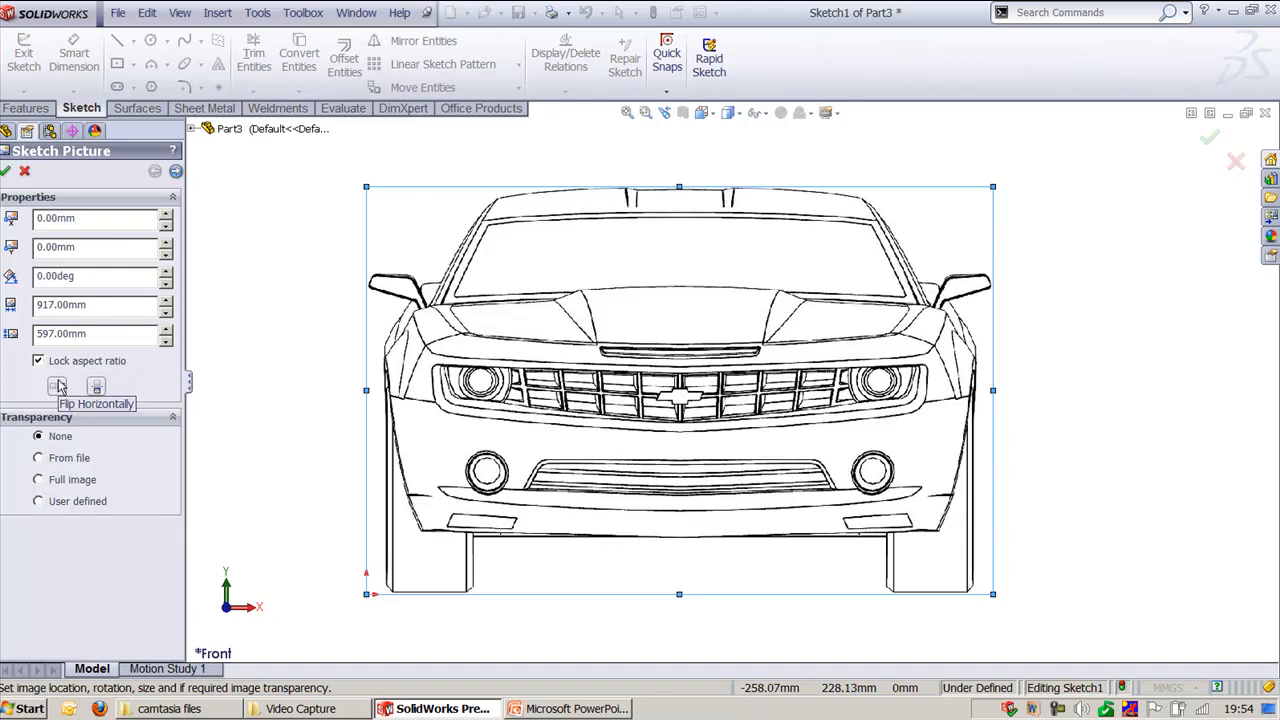
Try flipping the sketch picture vertically and horizontally, and restore its original orientation
left_click(97, 388)
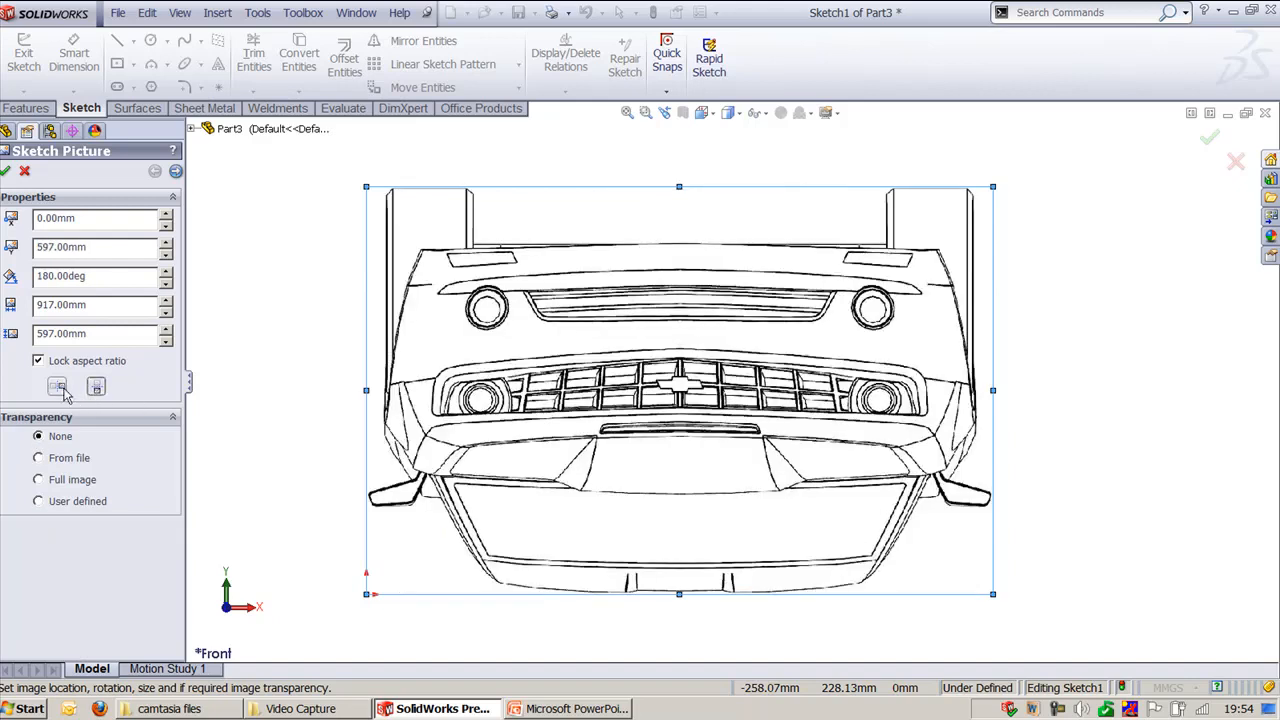
left_click(57, 387)
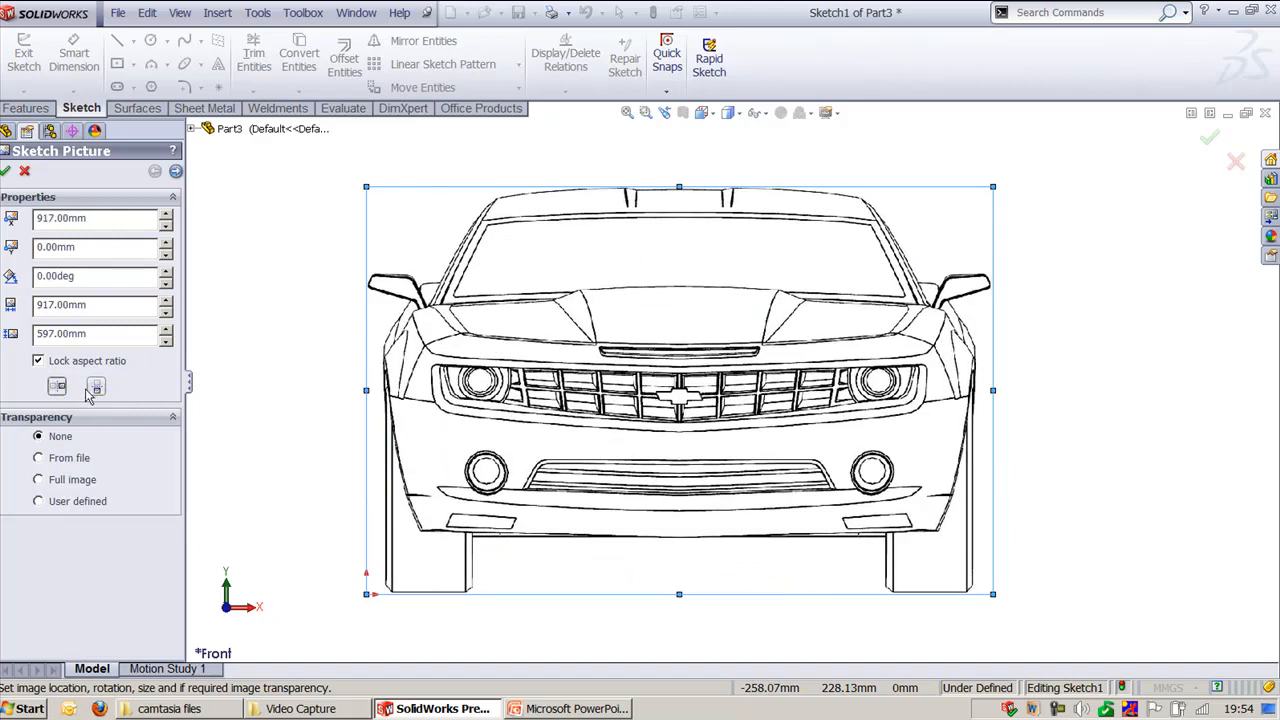
left_click(57, 387)
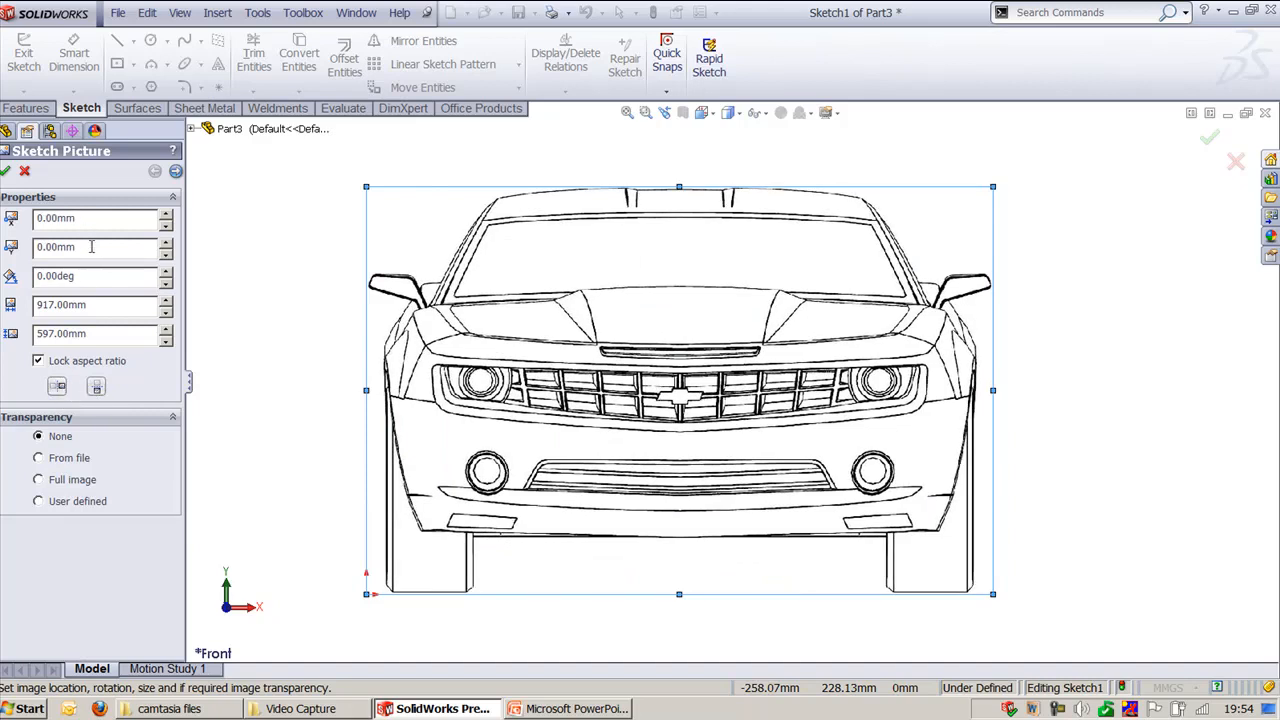
Try nudging the sketch picture's X and Y origin position, and return both values to 0 mm
left_click(166, 220)
left_click(166, 227)
left_click(166, 242)
left_click(166, 255)
Go on to the picture's trace settings, lower the image brightness and contrast, and raise the color tolerance slightly
left_click(175, 171)
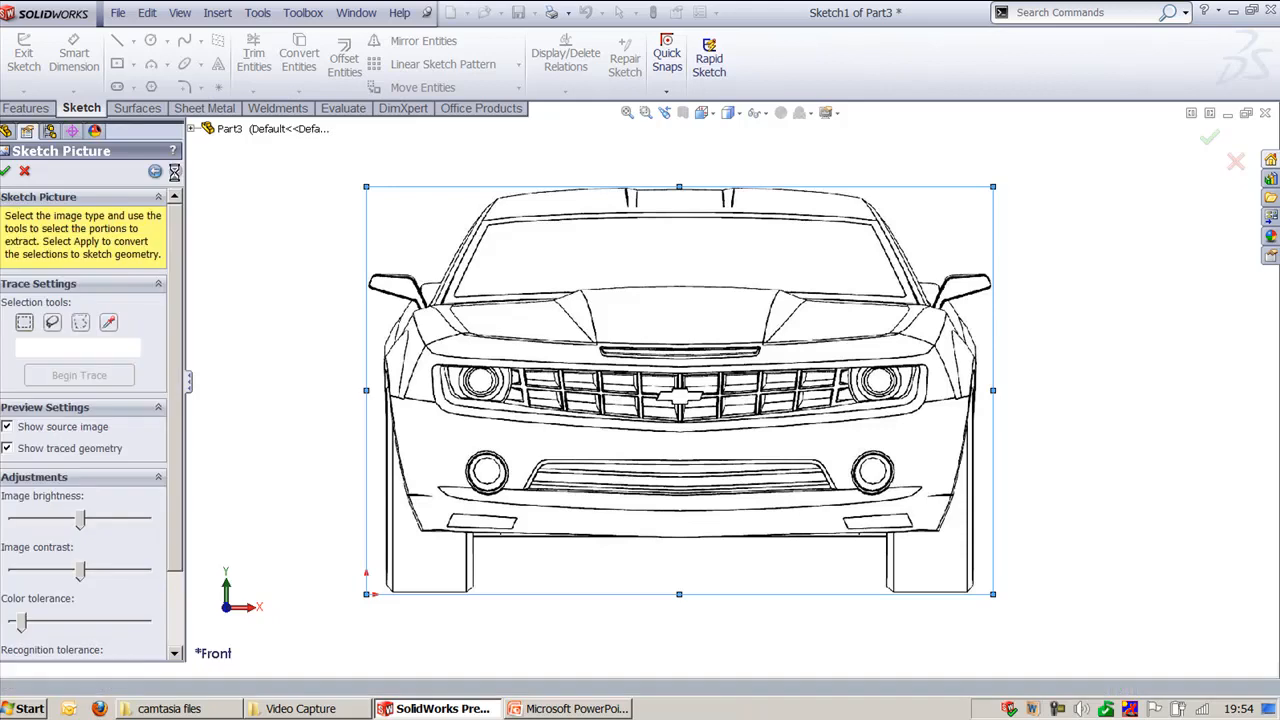
mouse_move(188, 308)
left_mouse_down()
mouse_move(238, 305)
mouse_move(229, 368)
mouse_move(229, 240)
mouse_move(230, 334)
left_mouse_up()
mouse_move(107, 472)
left_mouse_down()
mouse_move(125, 473)
mouse_move(37, 476)
mouse_move(105, 478)
mouse_move(58, 484)
mouse_move(89, 484)
left_mouse_up()
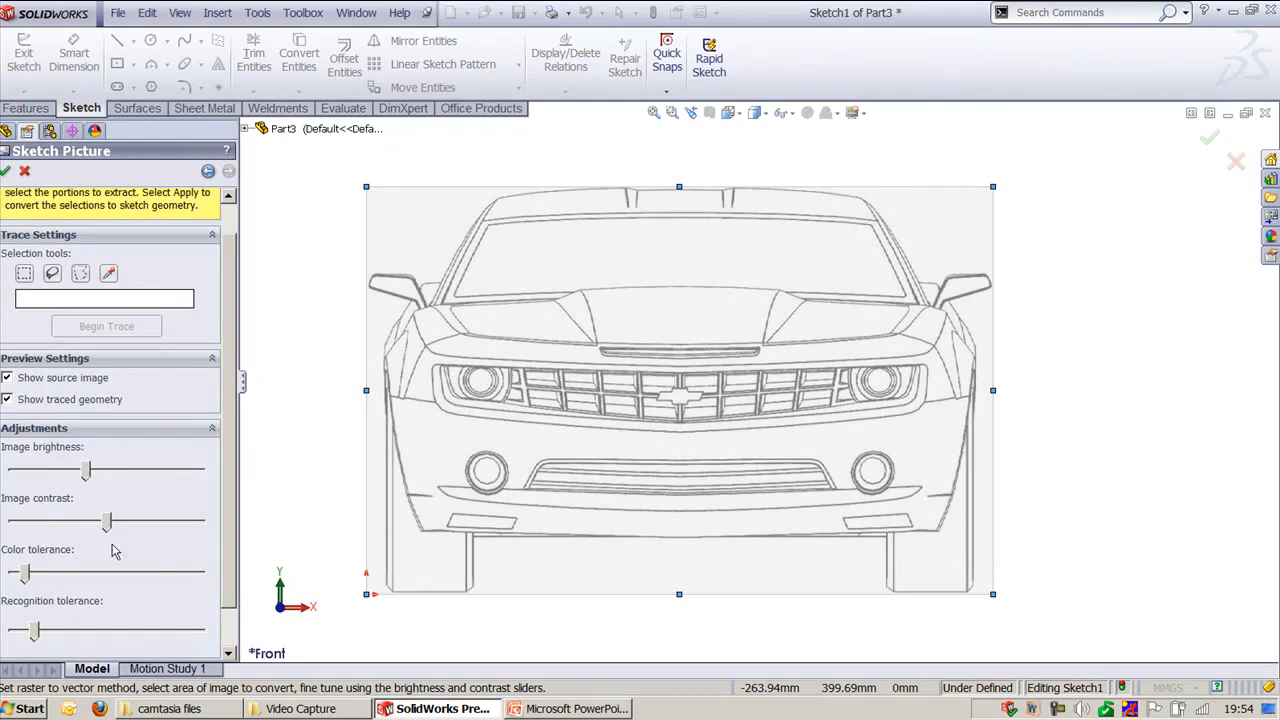
mouse_move(110, 535)
left_mouse_down()
mouse_move(57, 530)
mouse_move(138, 530)
mouse_move(80, 533)
left_mouse_up()
mouse_move(31, 573)
left_mouse_down()
mouse_move(57, 576)
mouse_move(44, 578)
left_mouse_up()
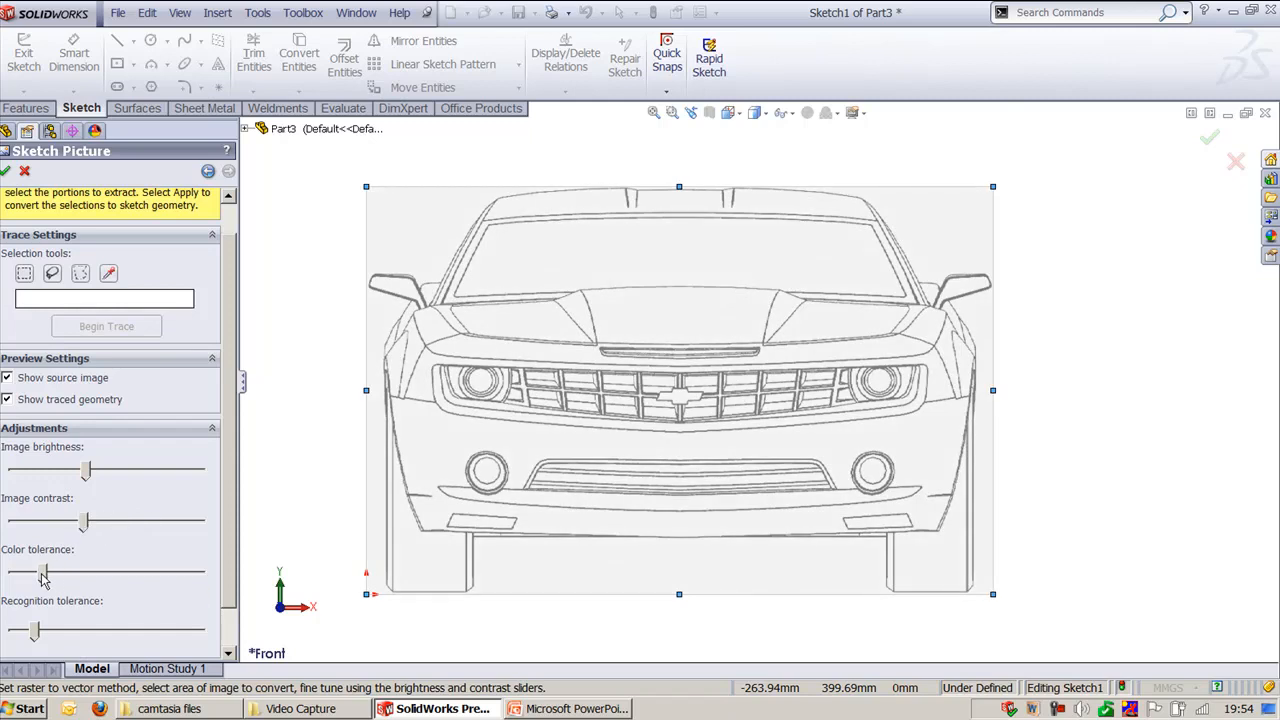
scroll(222, 472, "up", 1)
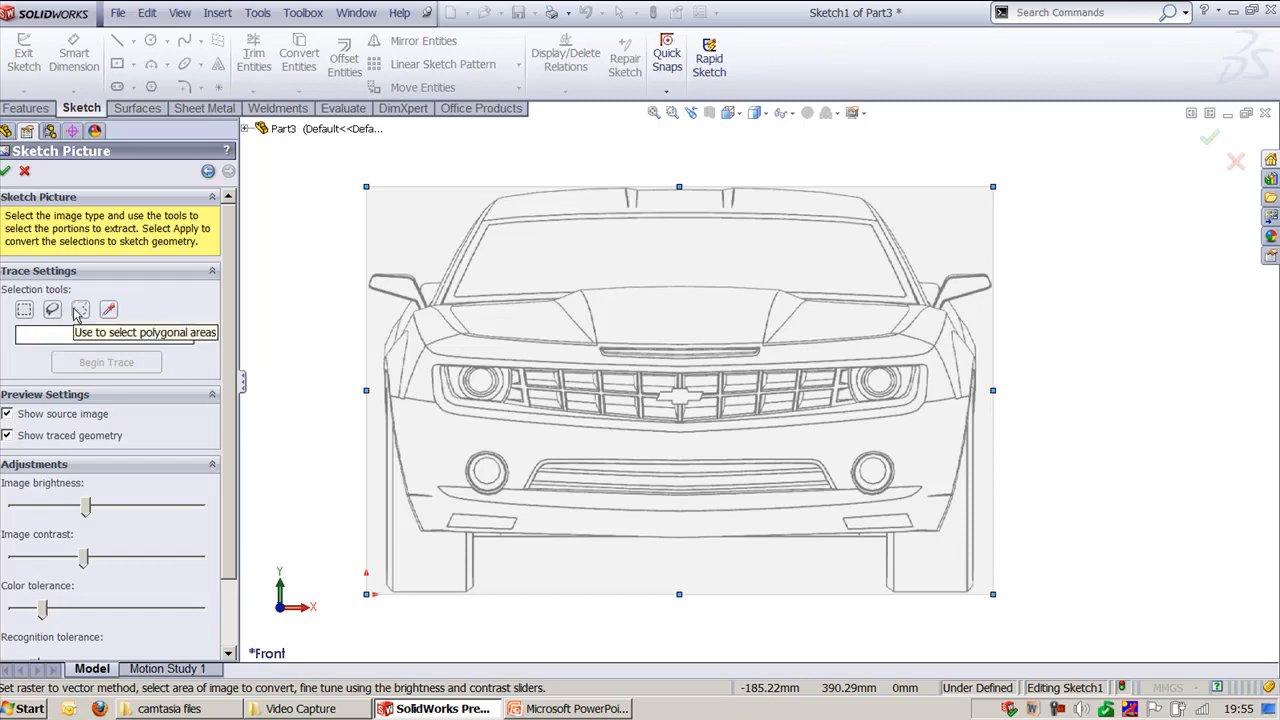
Select a rectangular area around the emblem in the car's front grille and trace it into sketch geometry
scroll(897, 529, "down", 3)
scroll(560, 330, "down", 5)
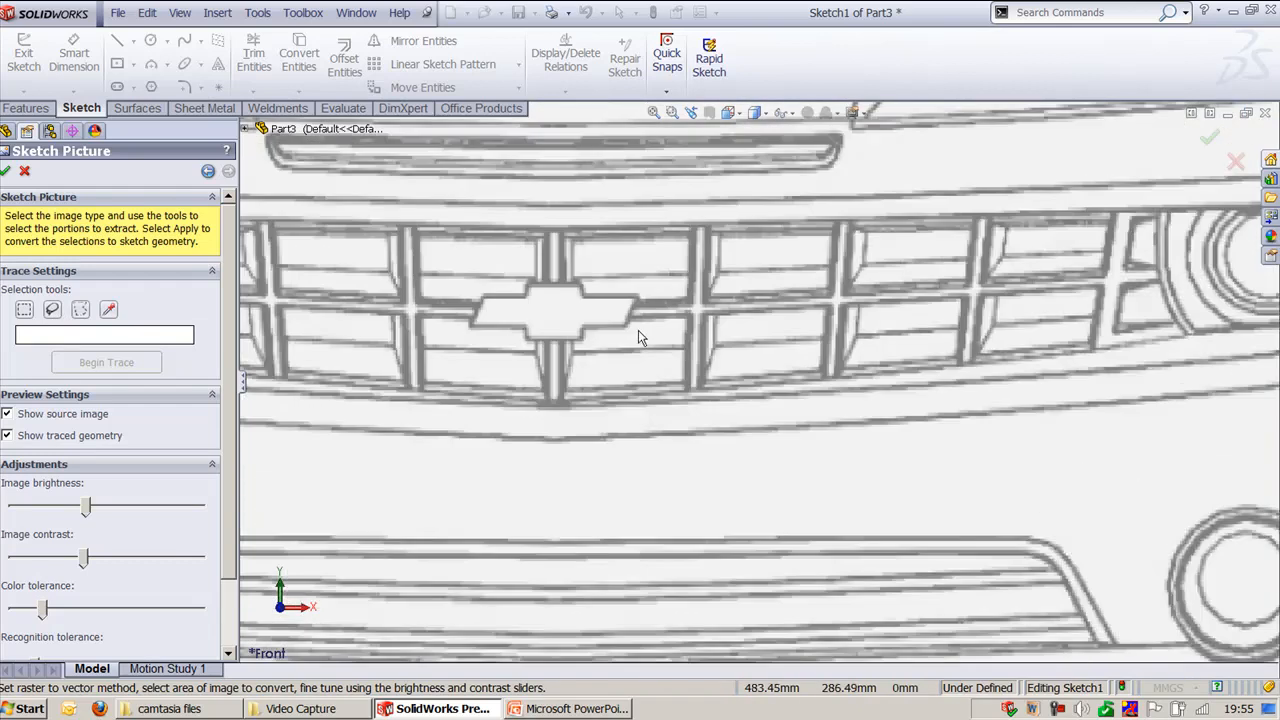
scroll(557, 337, "down", 4)
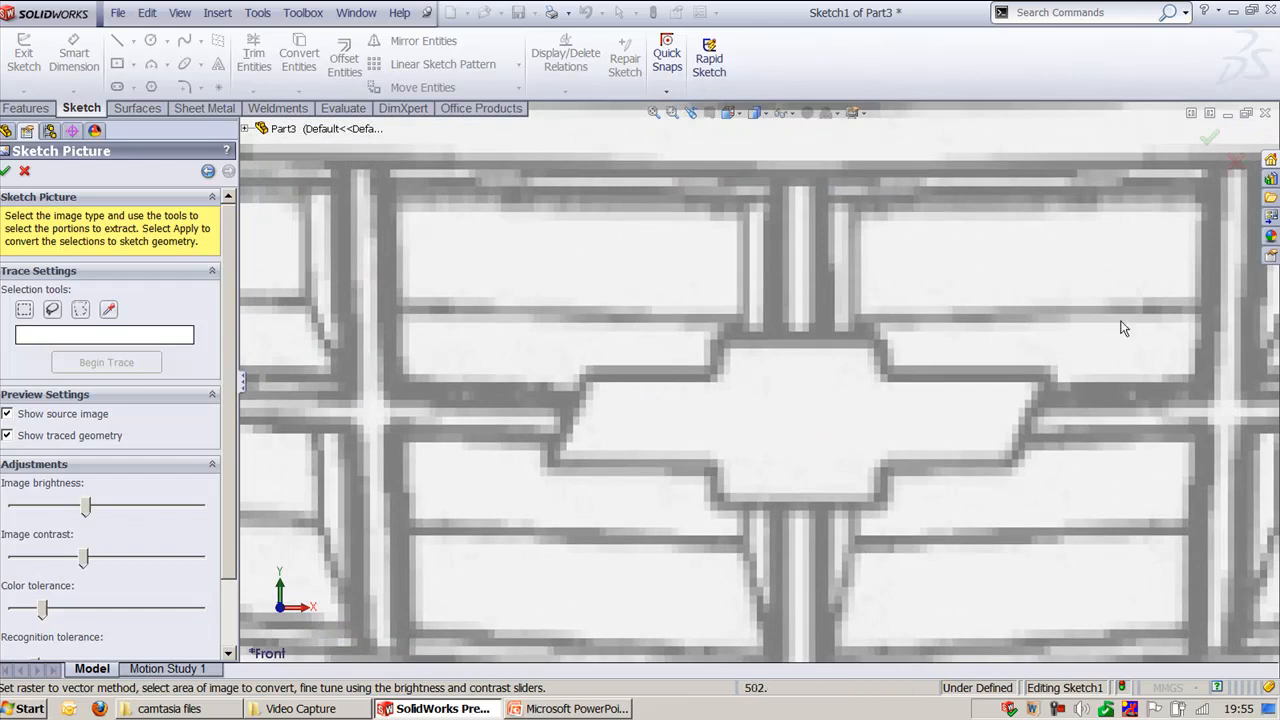
left_click(24, 310)
mouse_move(529, 295)
left_mouse_down()
mouse_move(910, 484)
mouse_move(1080, 517)
left_mouse_up()
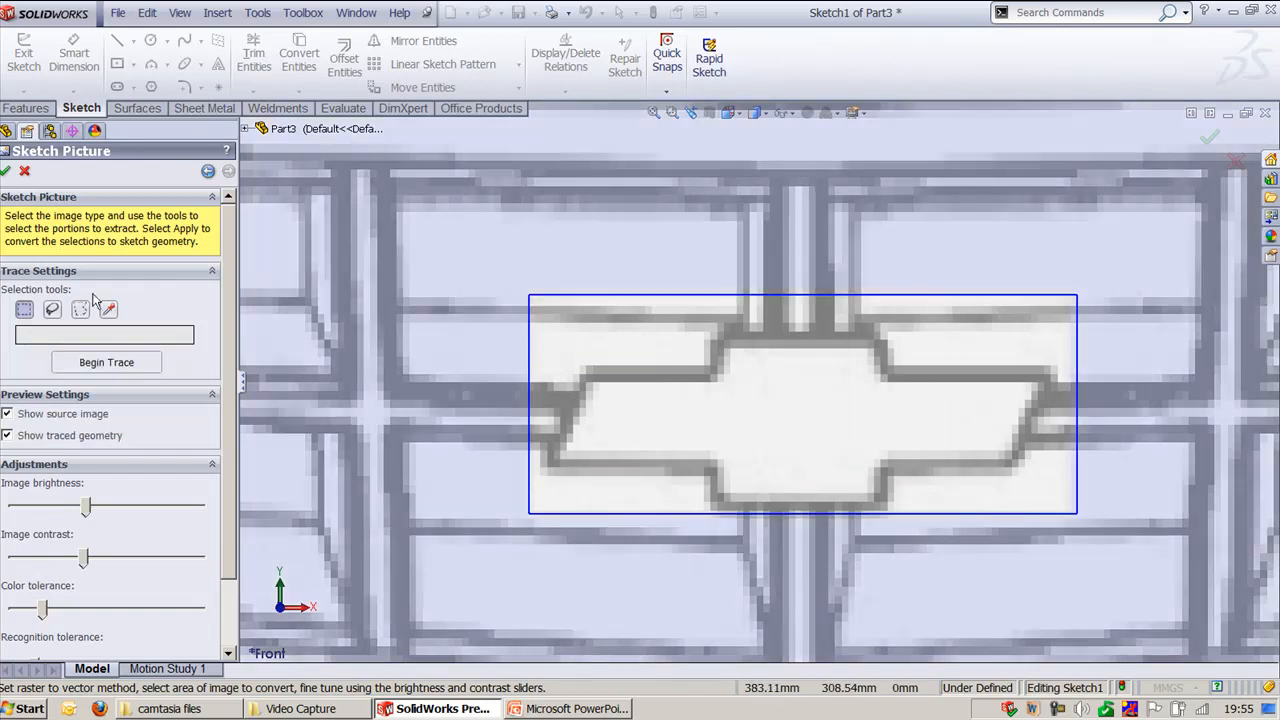
left_click(78, 363)
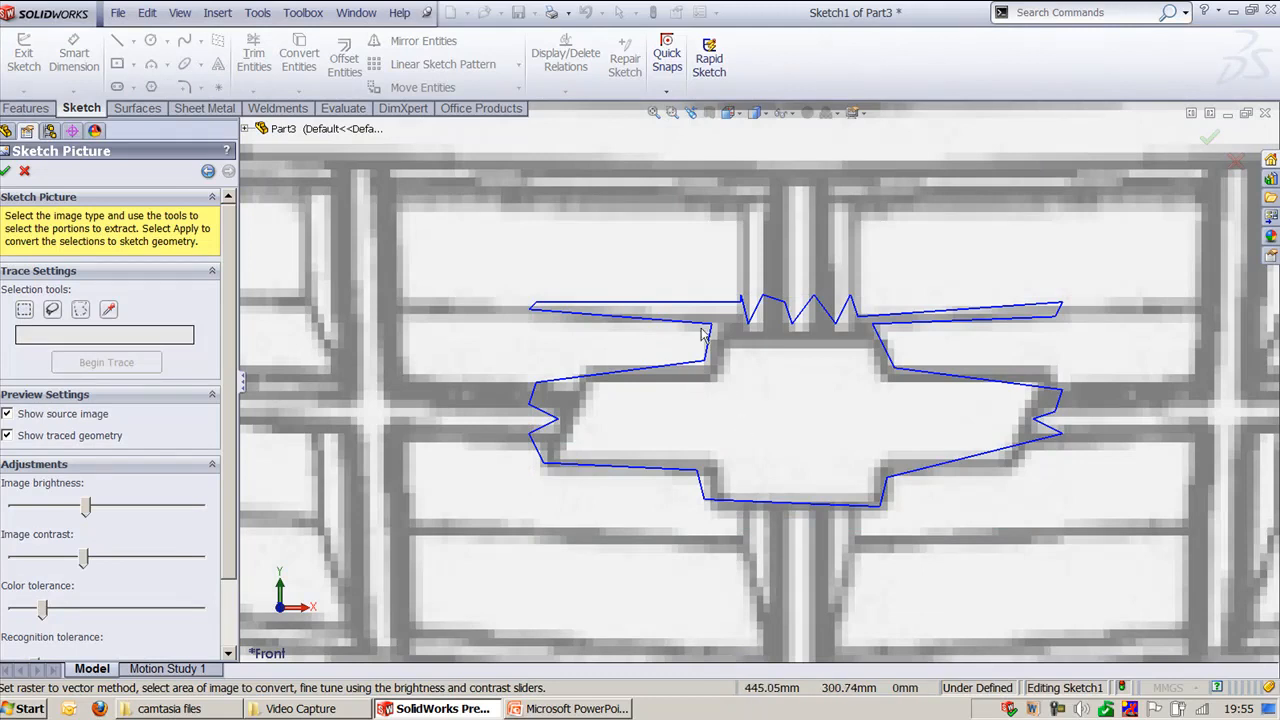
Accept the sketch picture trace and exit the sketch, with the whole car picture in view
scroll(660, 253, "up", 1)
key("f")
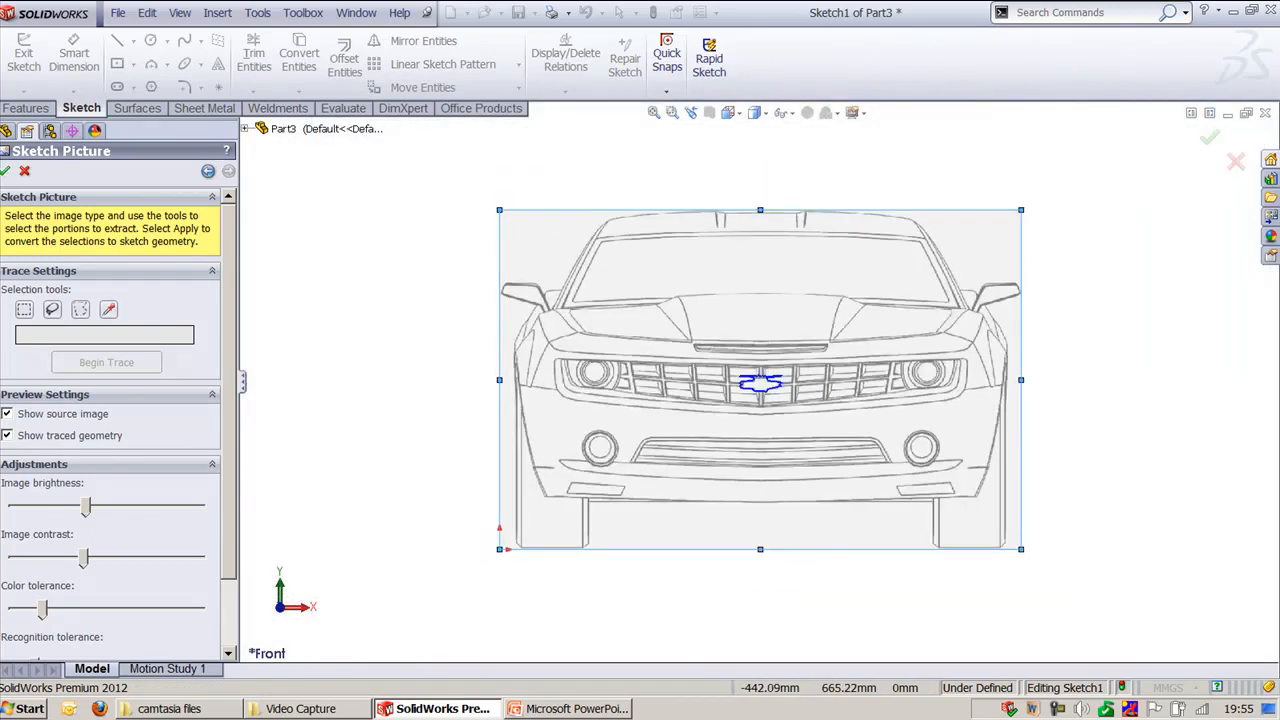
left_click(6, 172)
left_click(943, 160)
middle_click_drag(1084, 244, 1000, 280)
scroll(766, 390, "down", 8)
scroll(780, 391, "down", 3)
key("f")
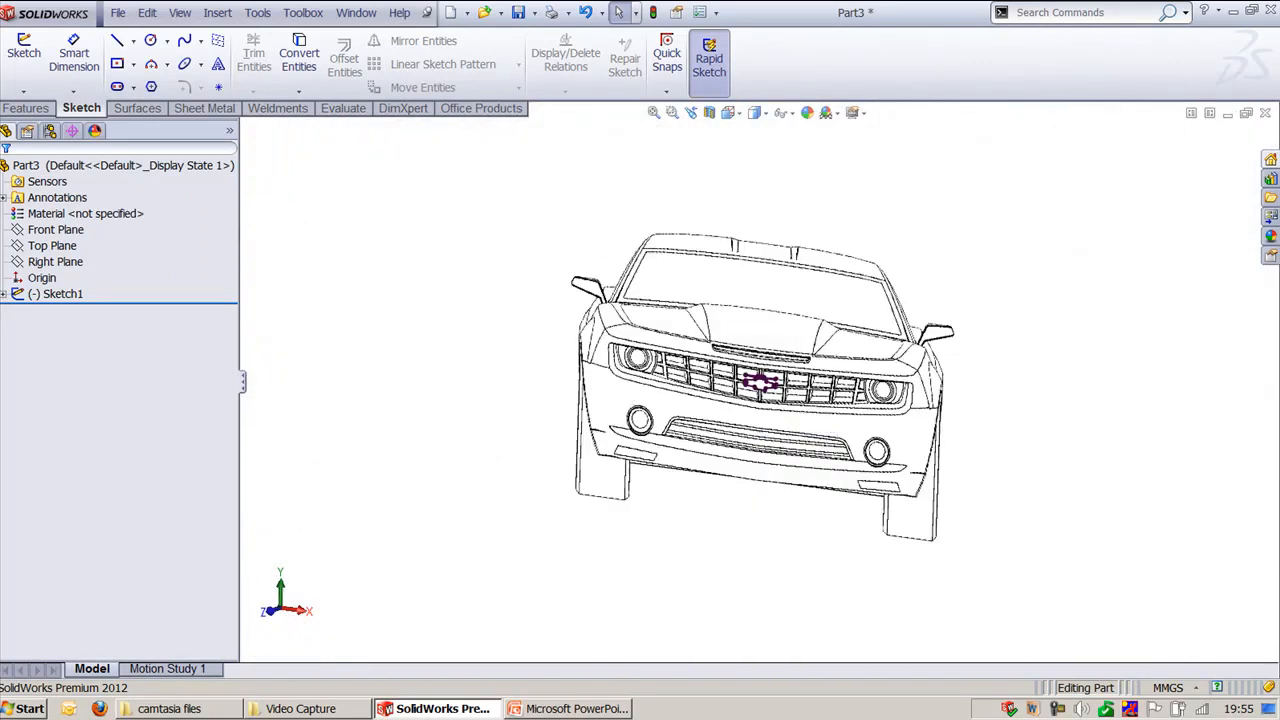
Suppress the sketch picture under Sketch1 so that only the traced emblem outline is left
left_click(4, 293)
left_click(100, 312)
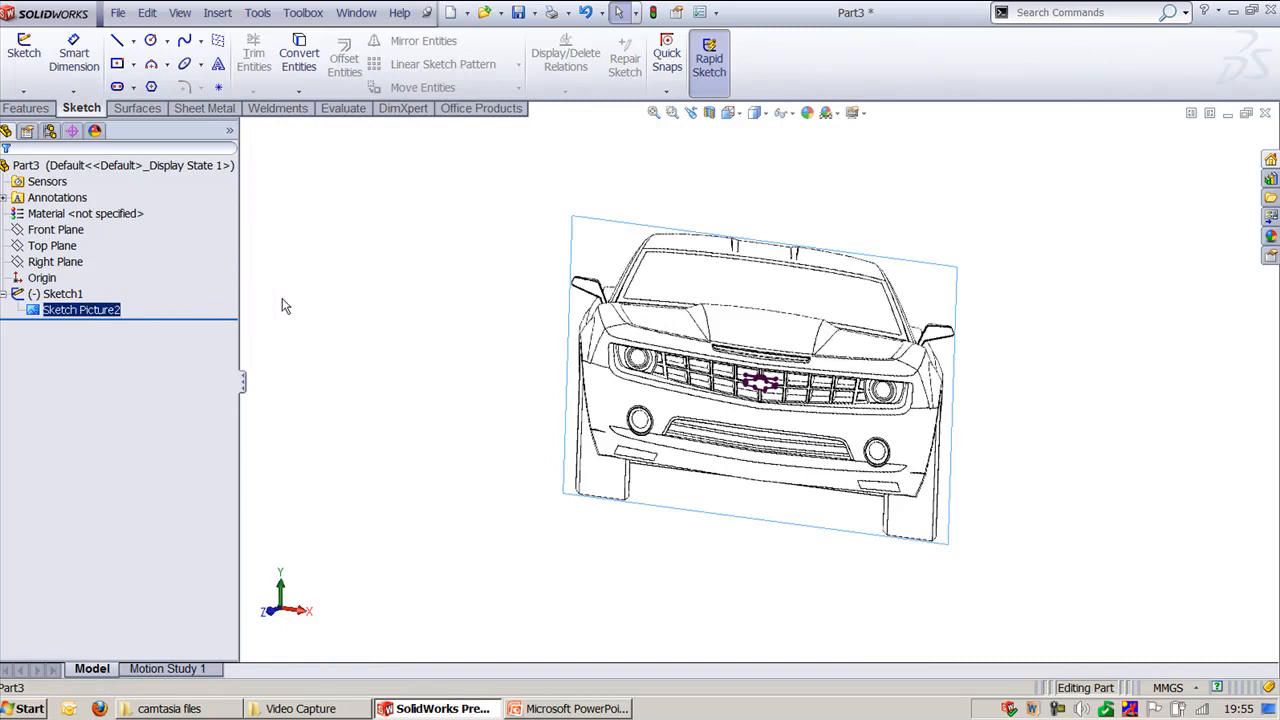
right_click(103, 310)
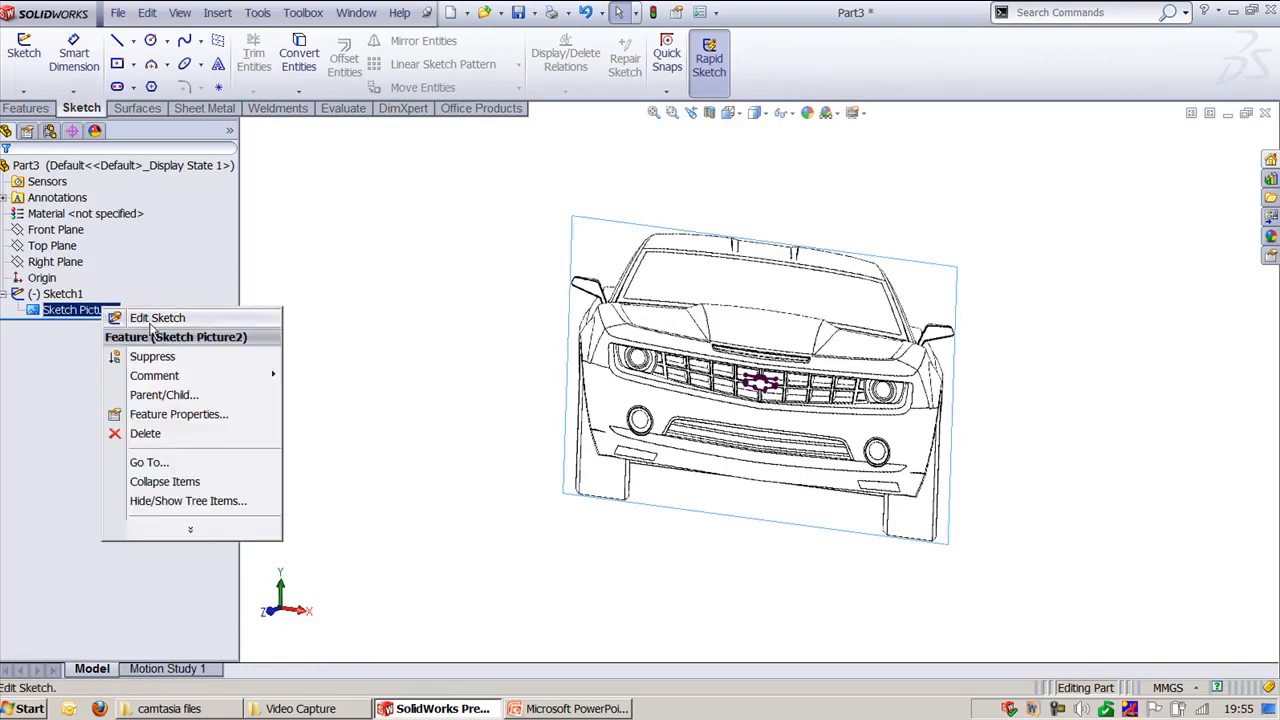
left_click(153, 357)
scroll(768, 403, "up", 5)
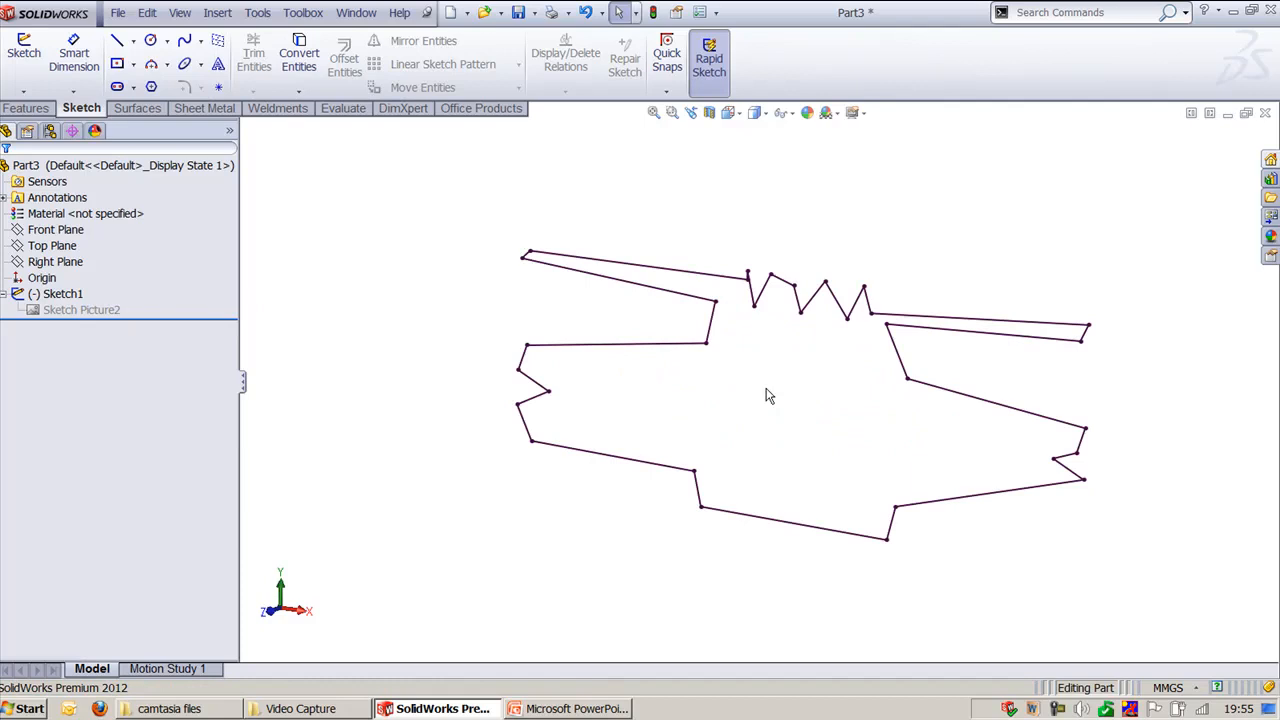
Extrude the traced emblem outline as a boss, stretching its blind depth beyond the default, and set a trimetric view
left_click(737, 276)
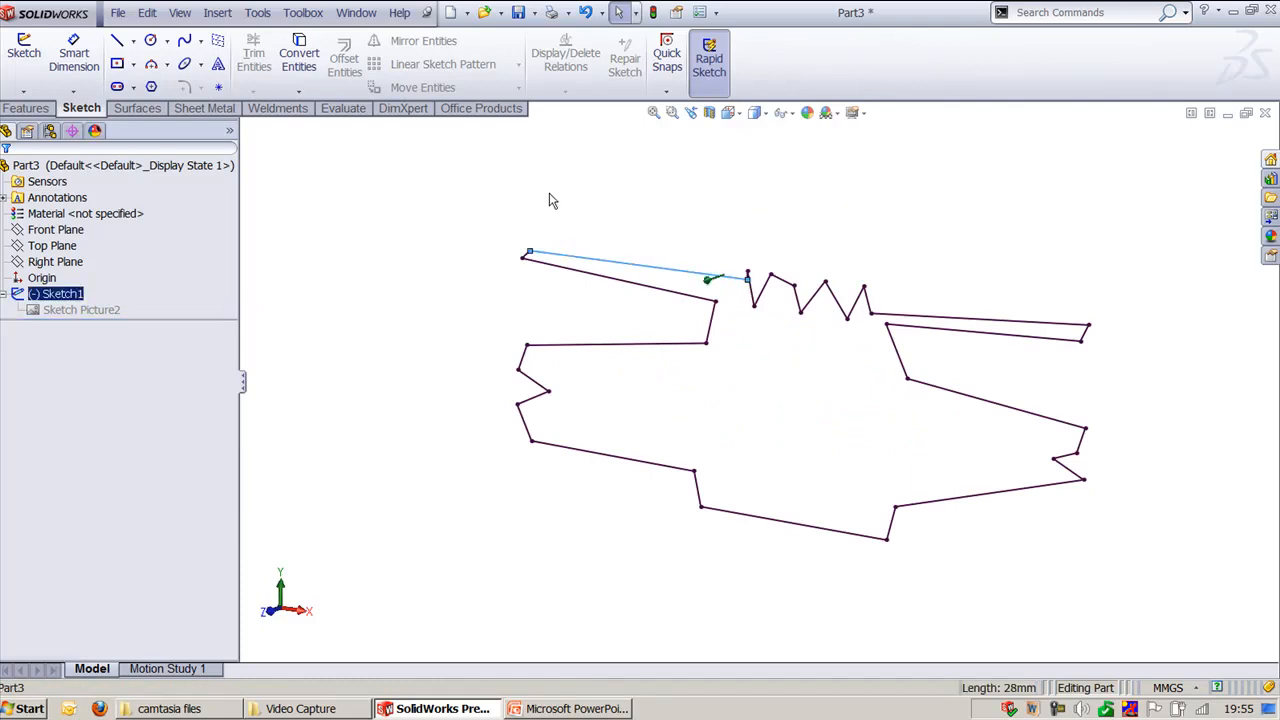
left_click(25, 108)
left_click(31, 55)
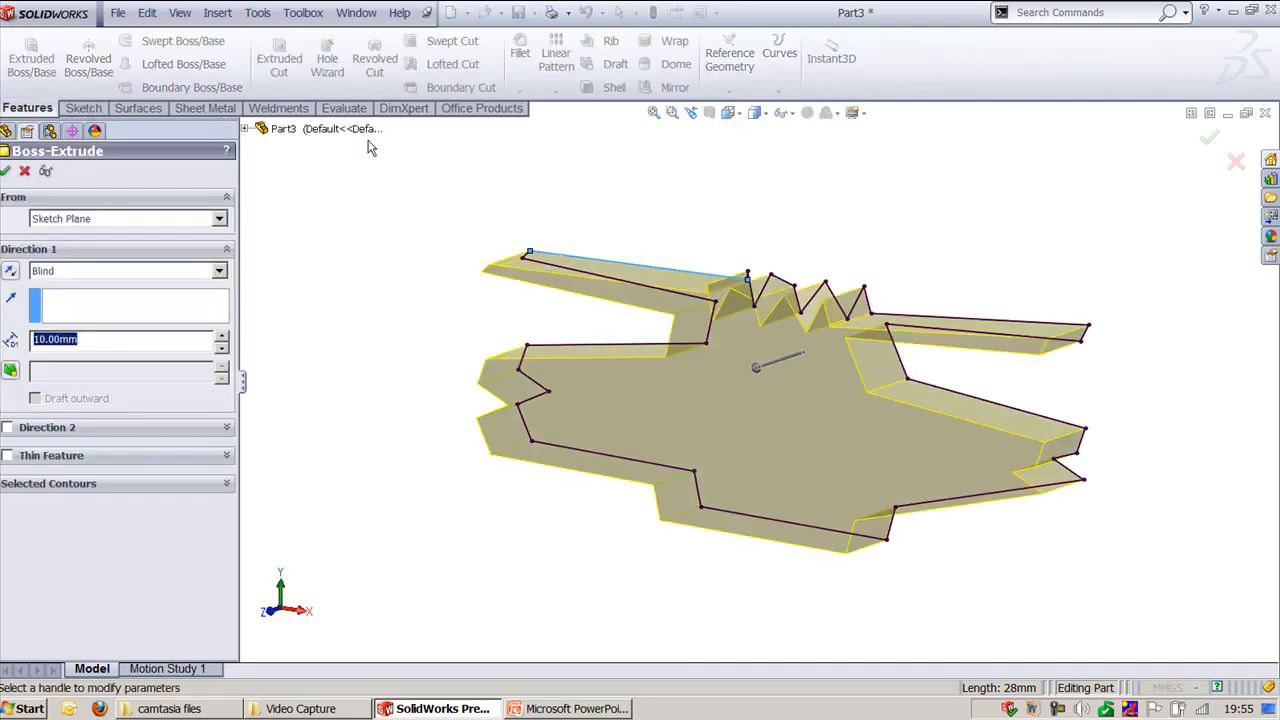
middle_click_drag(437, 148, 590, 400)
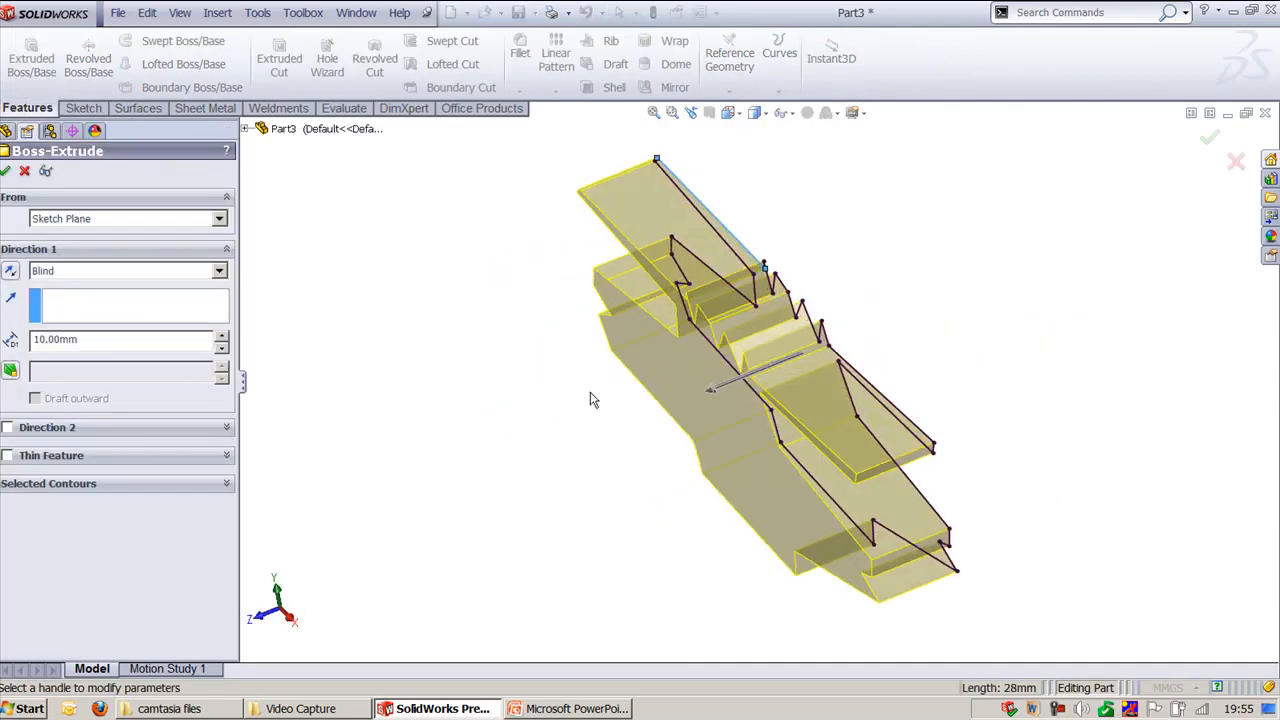
left_click(720, 388)
left_click(583, 434)
right_click(456, 400)
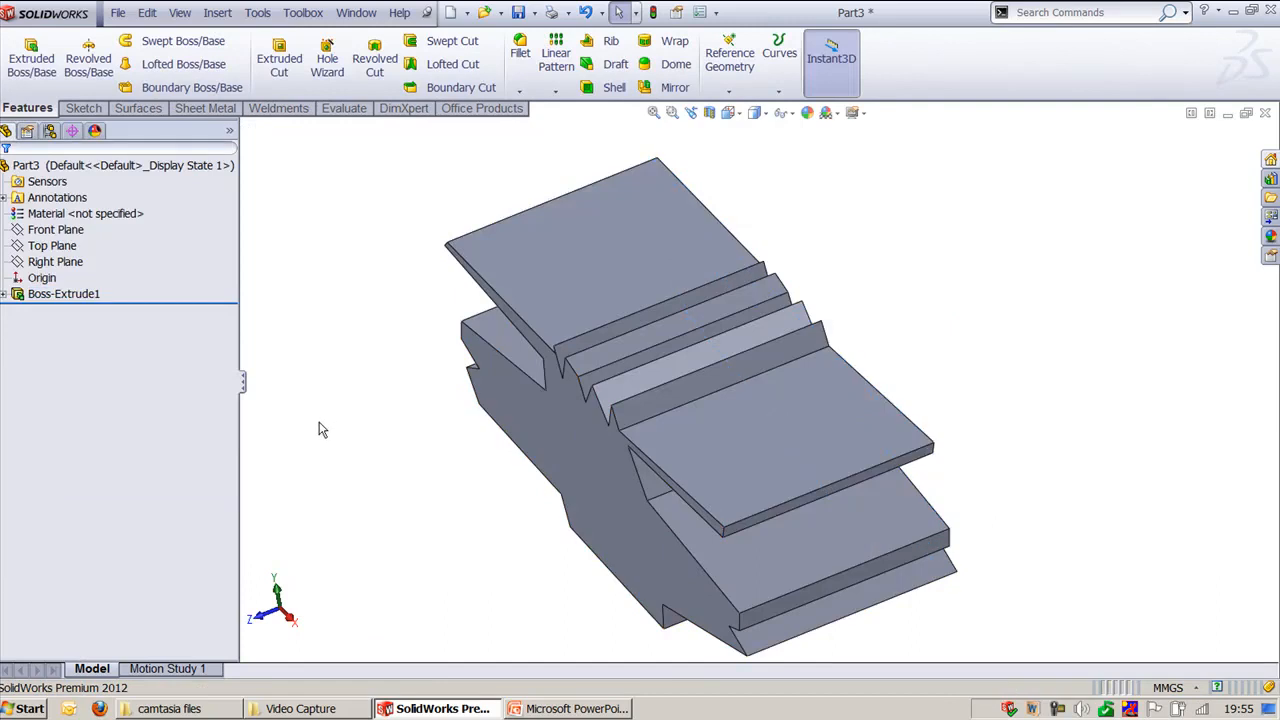
key("ctrl+shift+z")
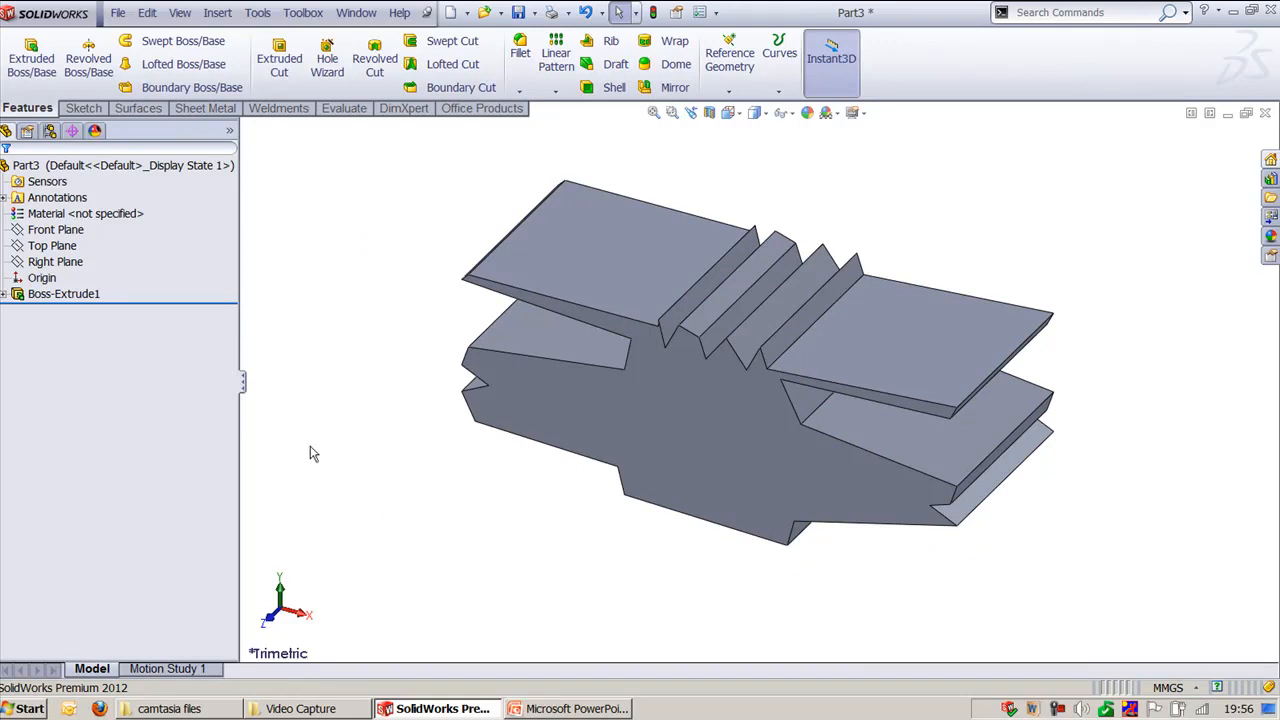
Delete the extruded emblem boss and open its remaining traced sketch for editing
left_click(86, 294)
key("Delete")
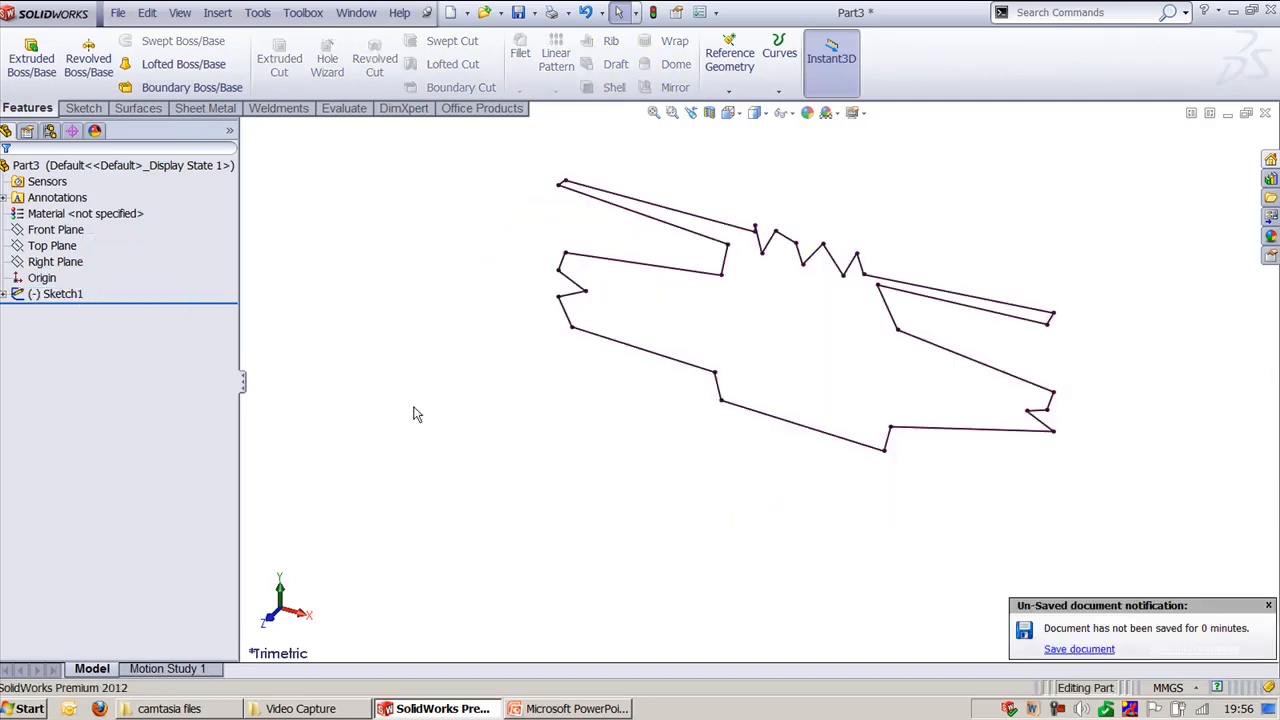
left_click(660, 230)
left_click(704, 173)
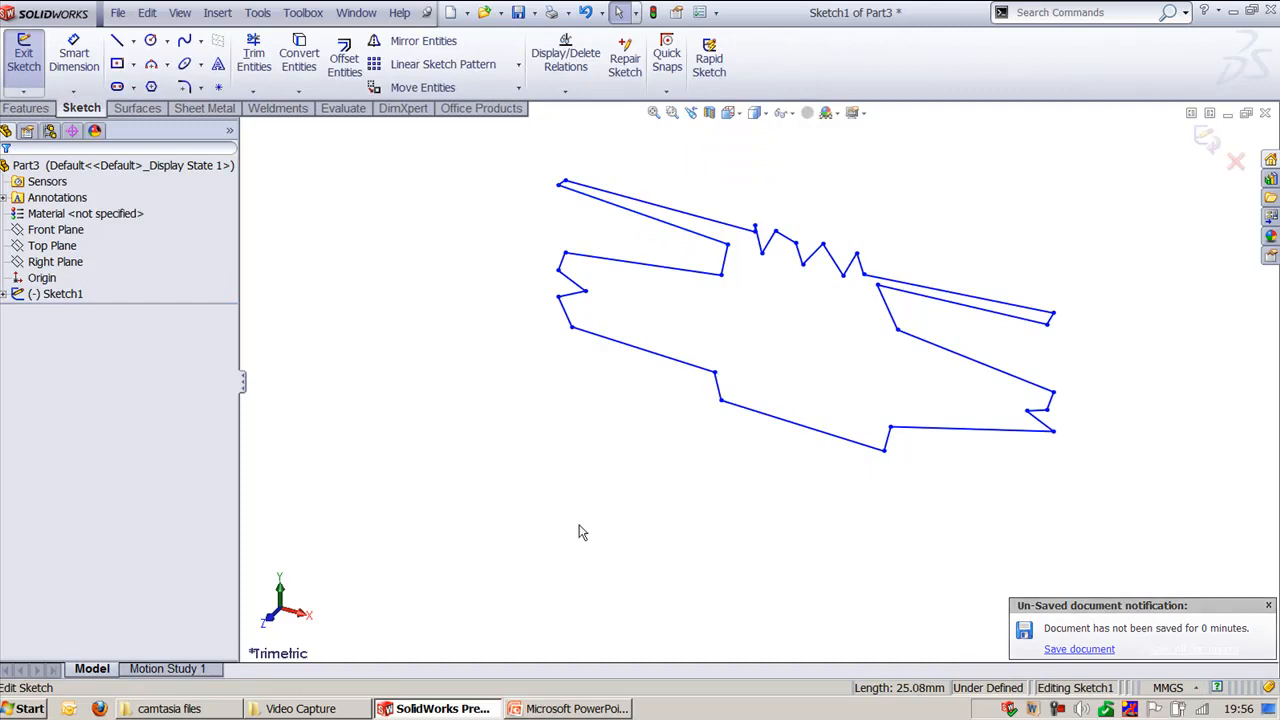
Undo the recent changes until the car sketch picture is unsuppressed, and set a front view
key("ctrl+z")
key("ctrl+z")
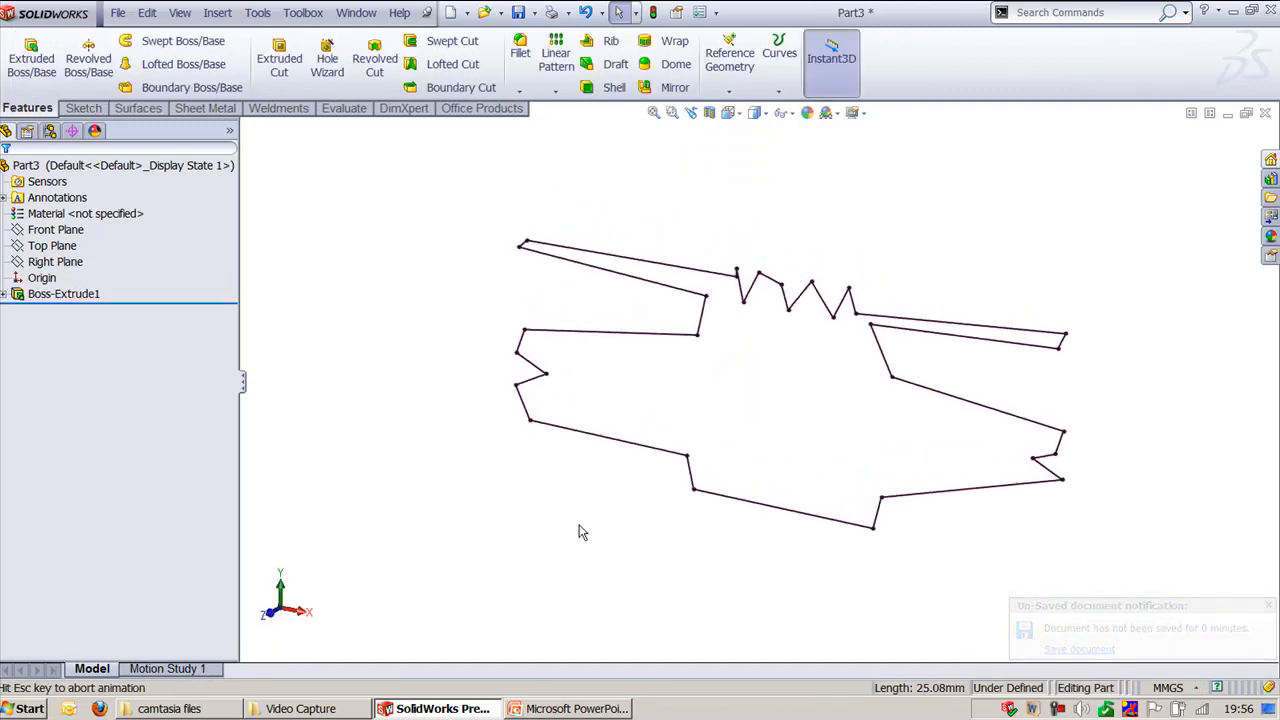
scroll(582, 528, "up", 10)
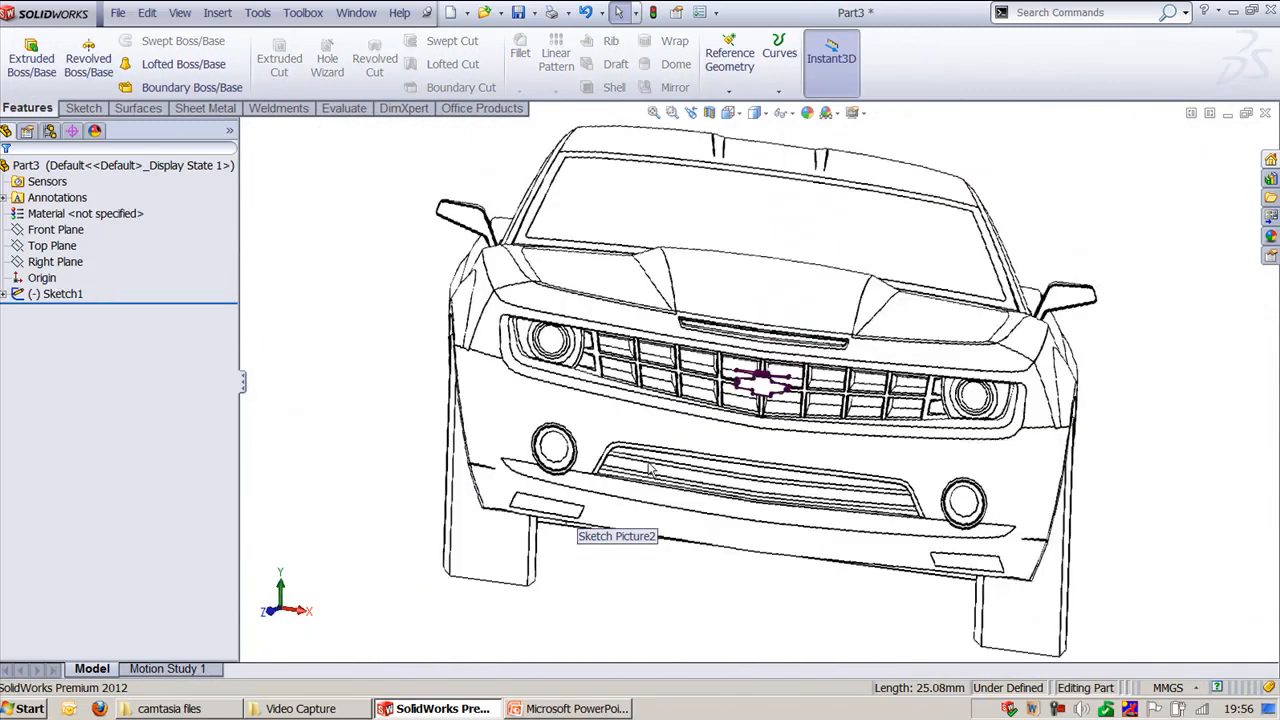
key("ctrl+1")
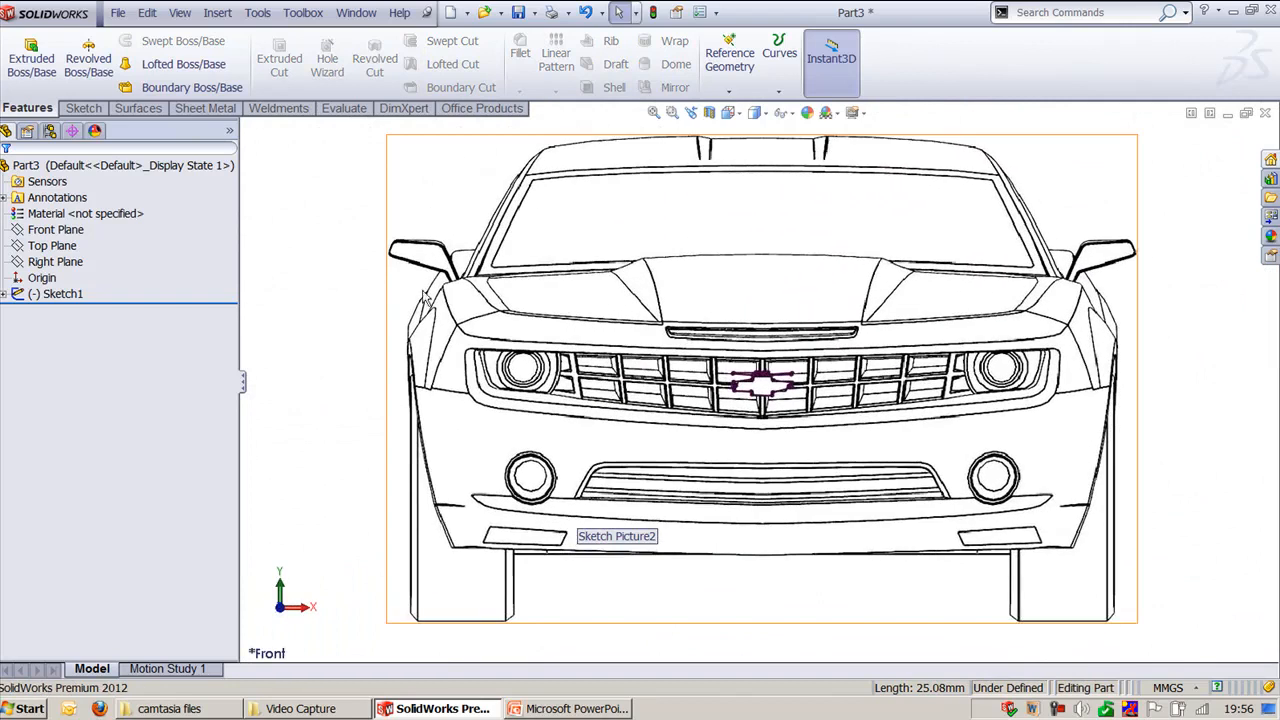
Review the trace selection tools of the car sketch picture and leave its properties without changes
left_click_drag(336, 182, 937, 518)
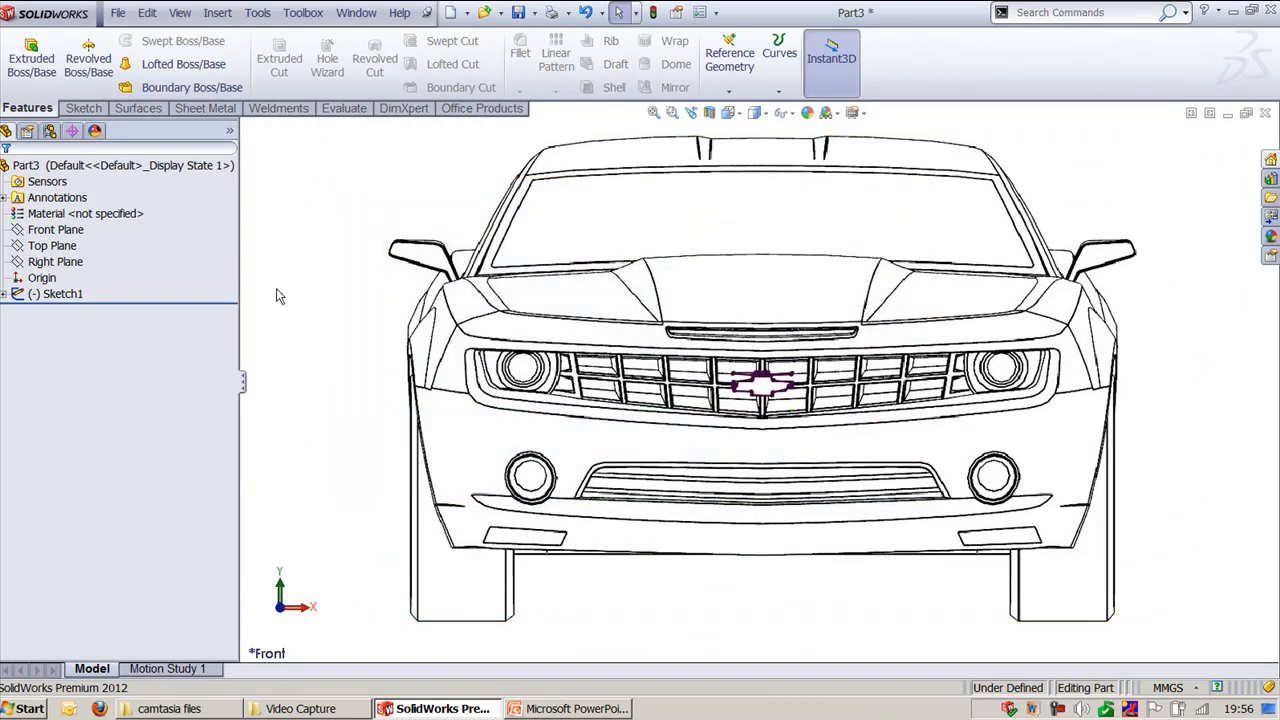
left_click(560, 360)
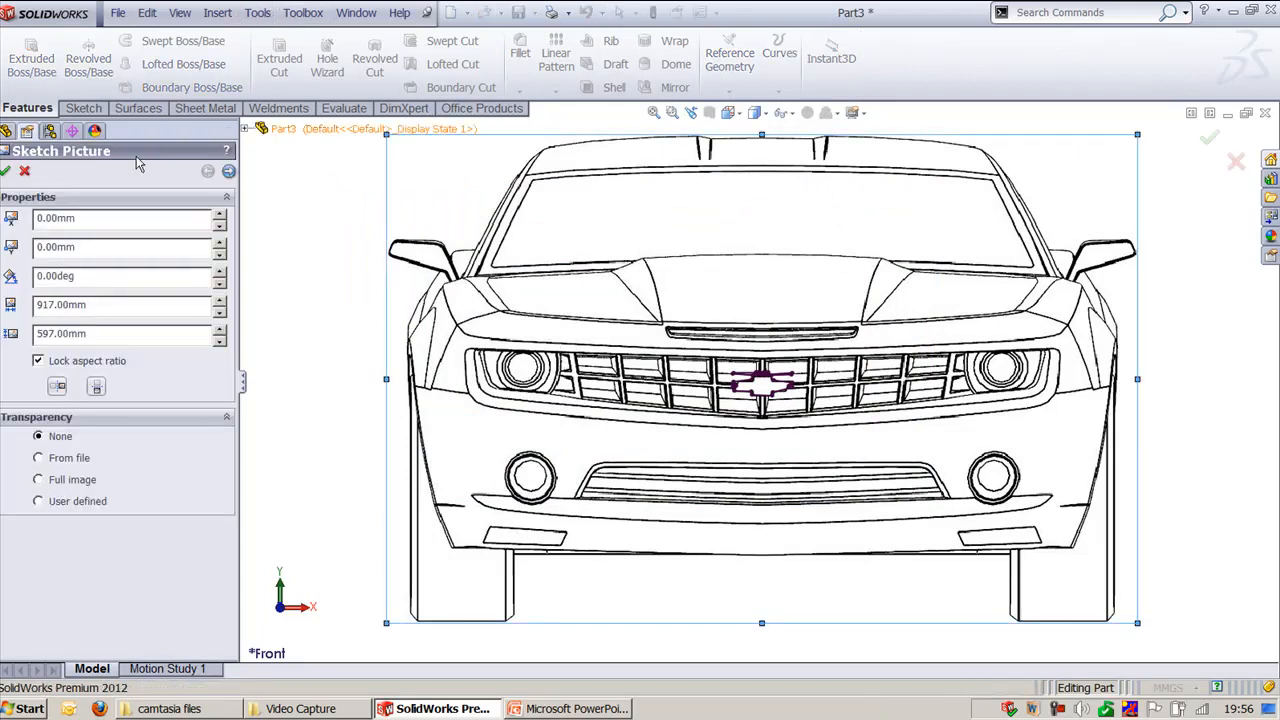
left_click(229, 172)
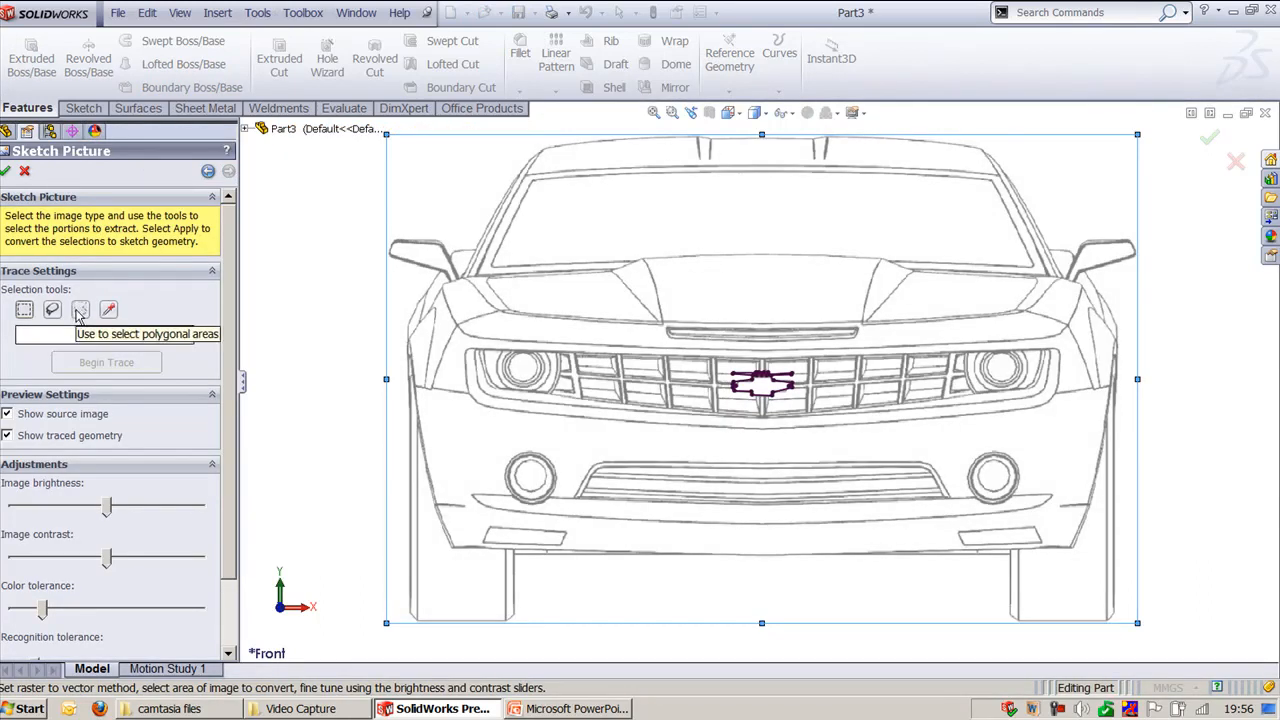
left_click(24, 172)
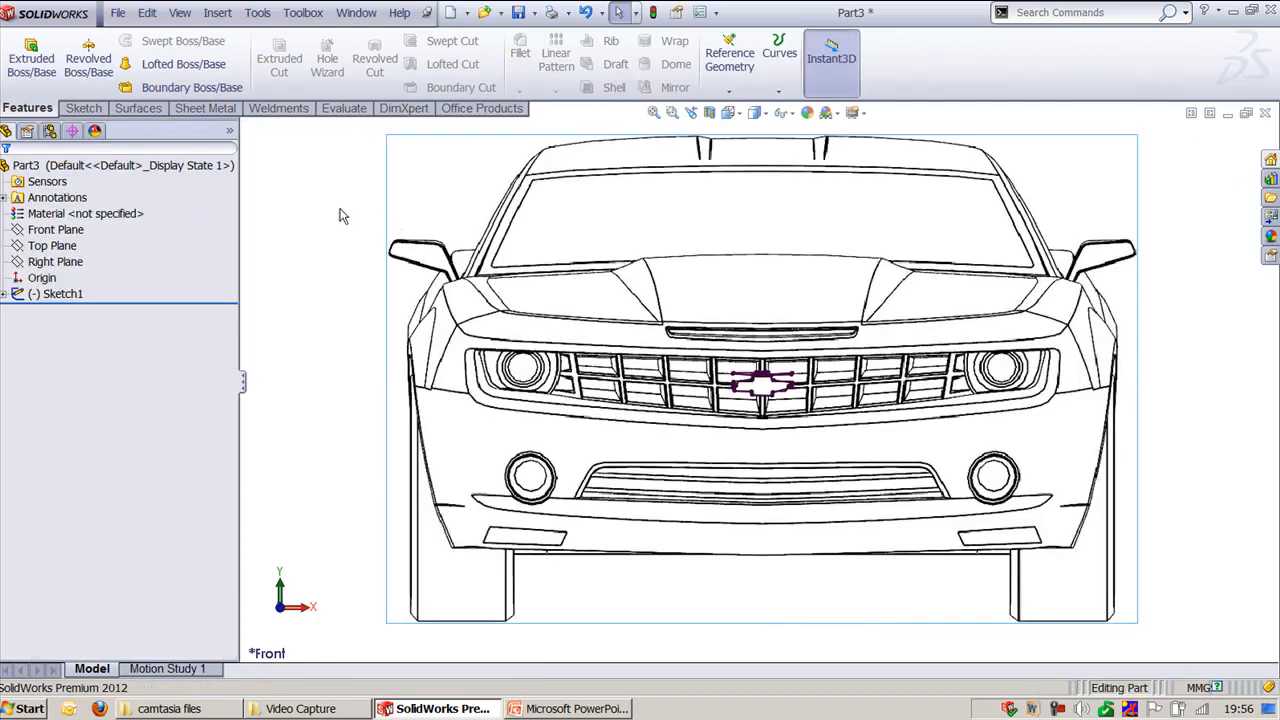
Start a new sketch on the Front Plane with the Spline tool for tracing the car picture manually
middle_click_drag(336, 214, 383, 243, "ctrl")
left_click(84, 108)
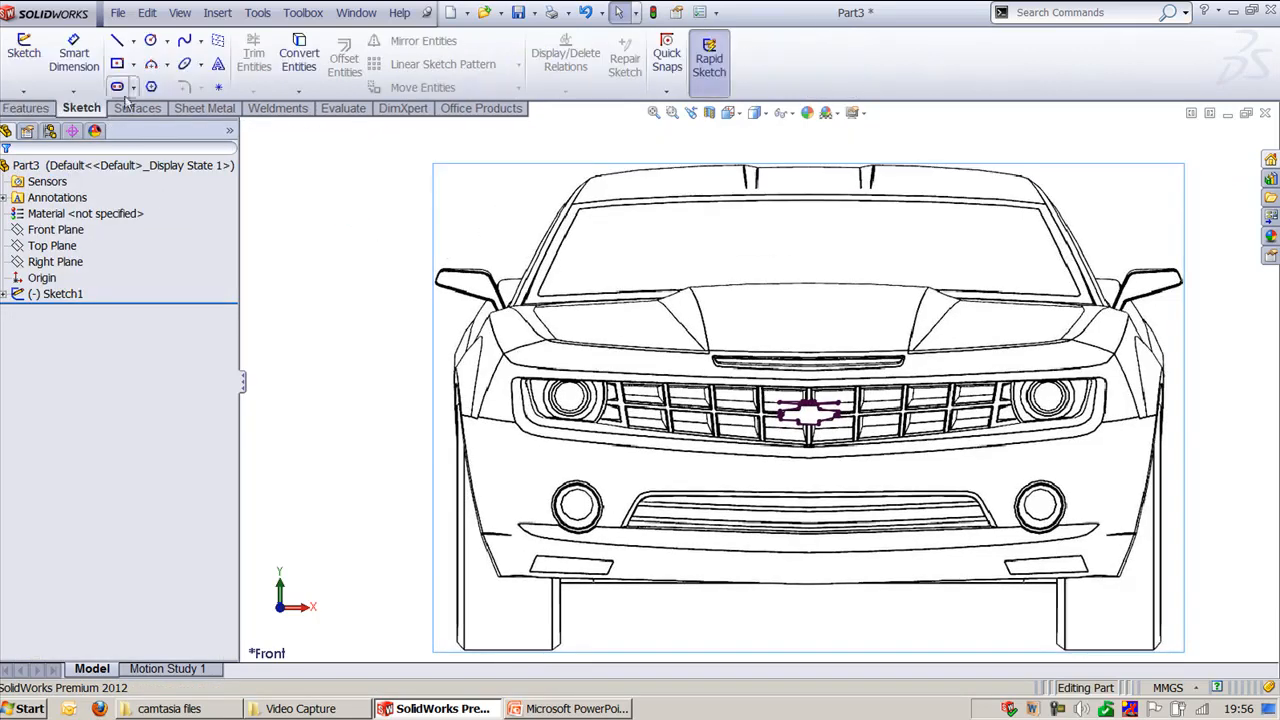
left_click(184, 40)
scroll(600, 343, "down", 8)
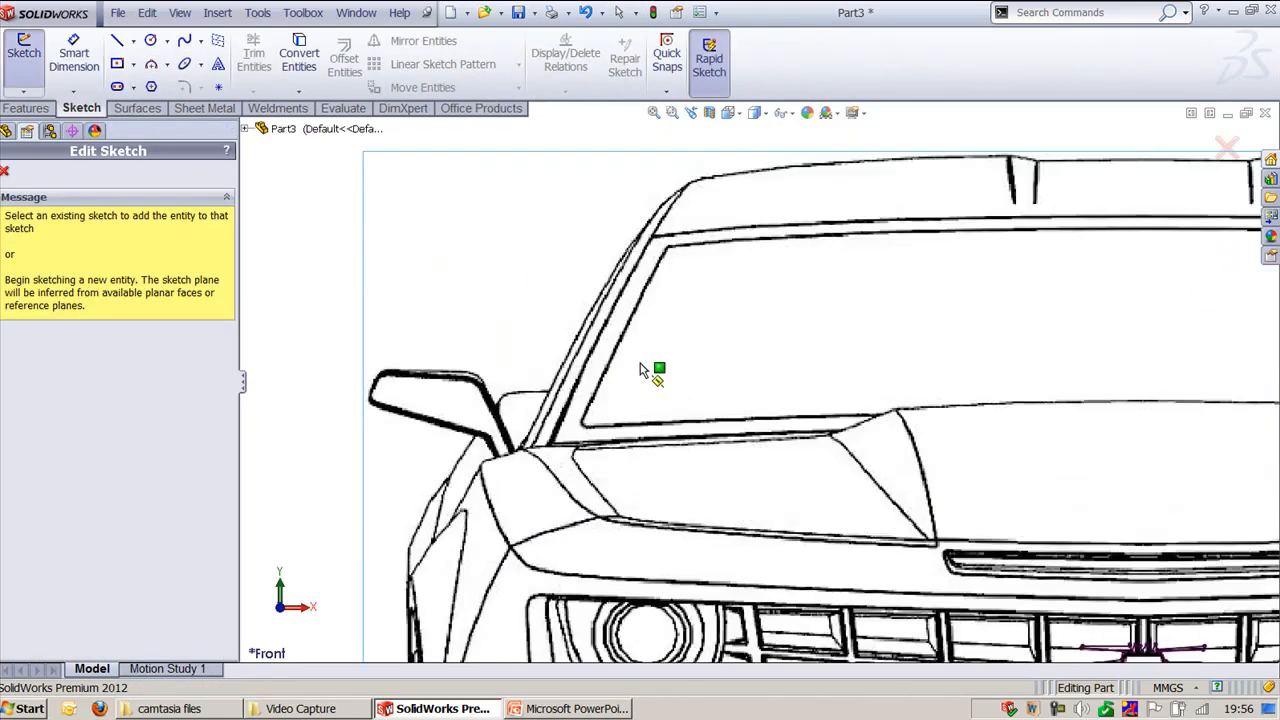
scroll(615, 271, "up", 8)
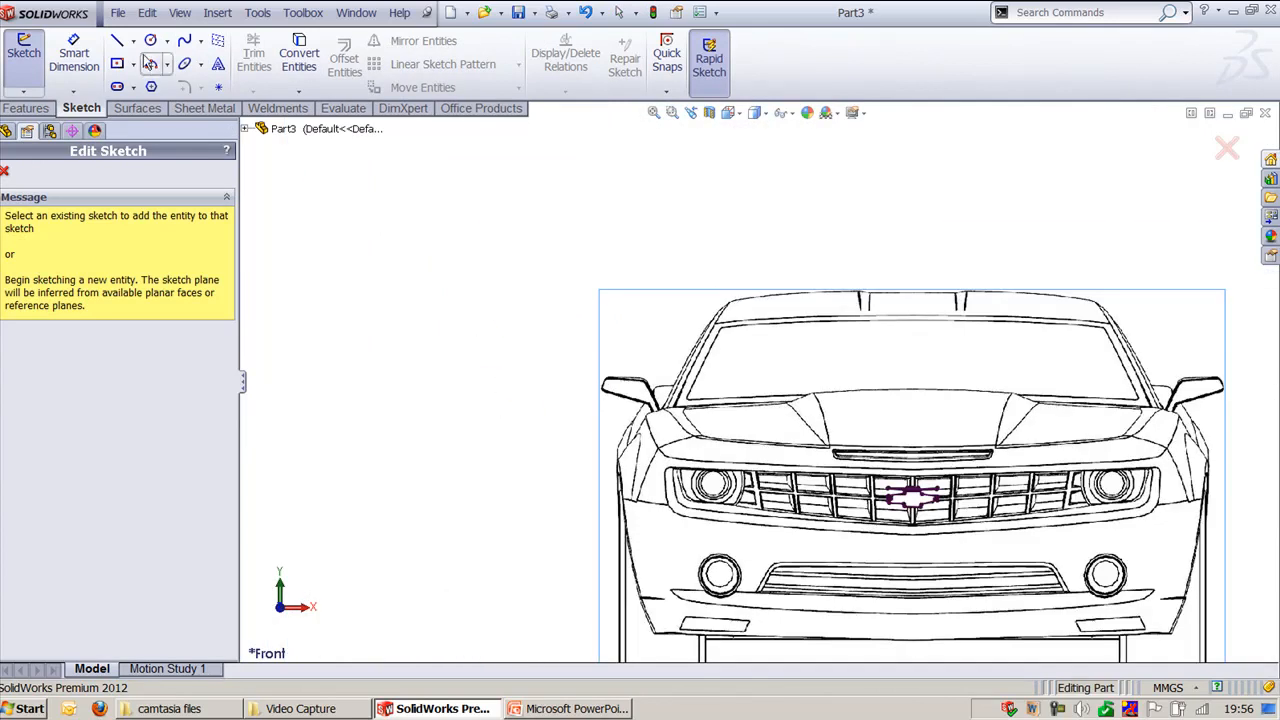
middle_click_drag(545, 487, 461, 370, "ctrl")
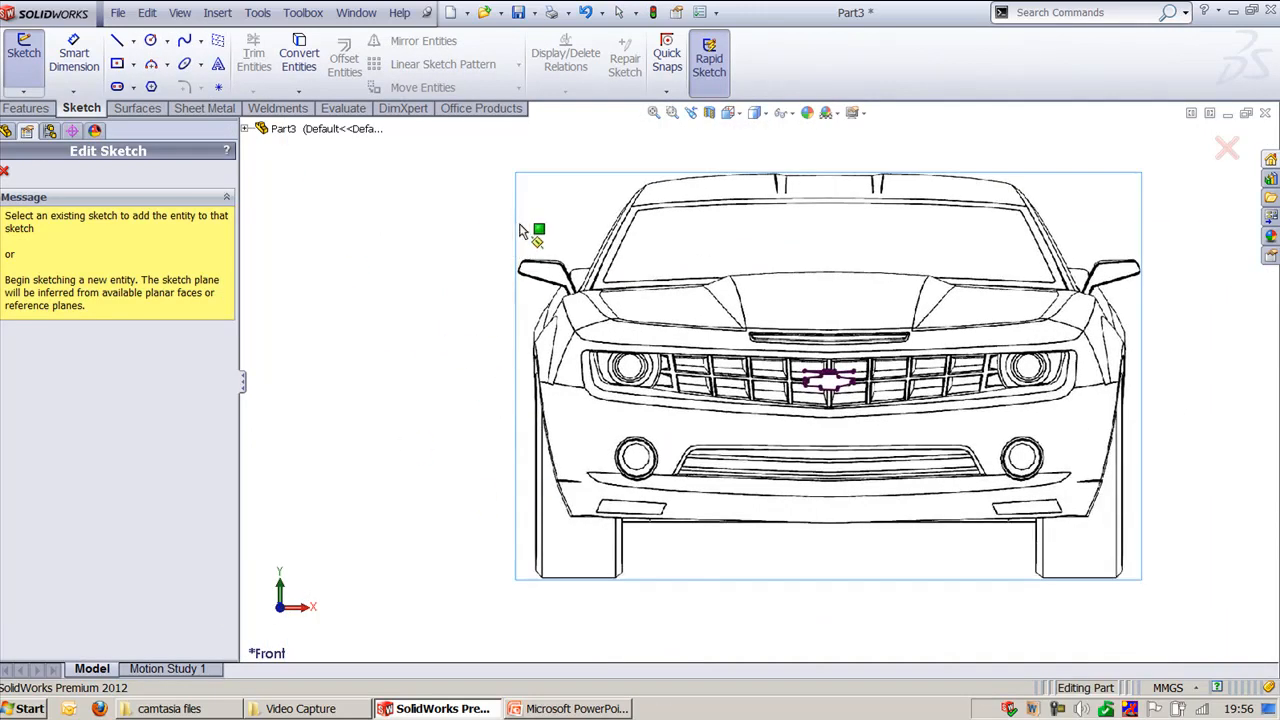
left_click(245, 134)
left_click(298, 205)
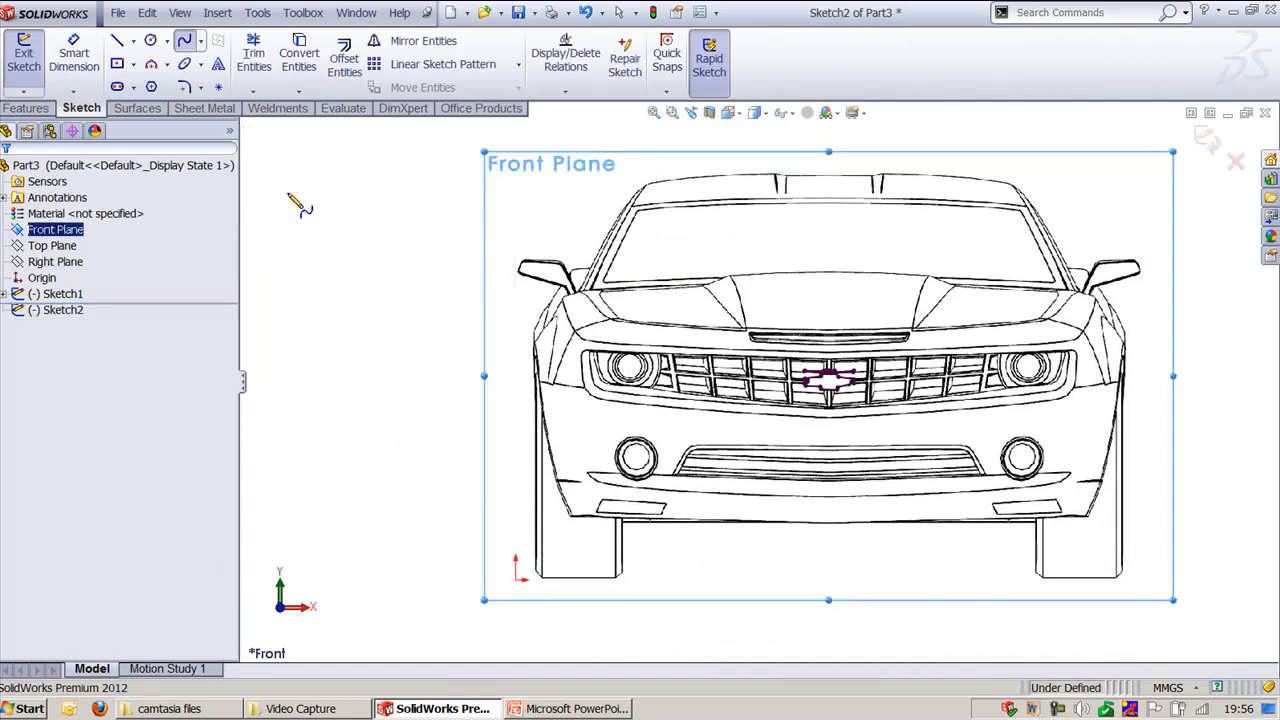
Draw a spline along the car's outline from the base of the left windshield pillar over the roof corner to the first roof rib
scroll(640, 430, "down", 10)
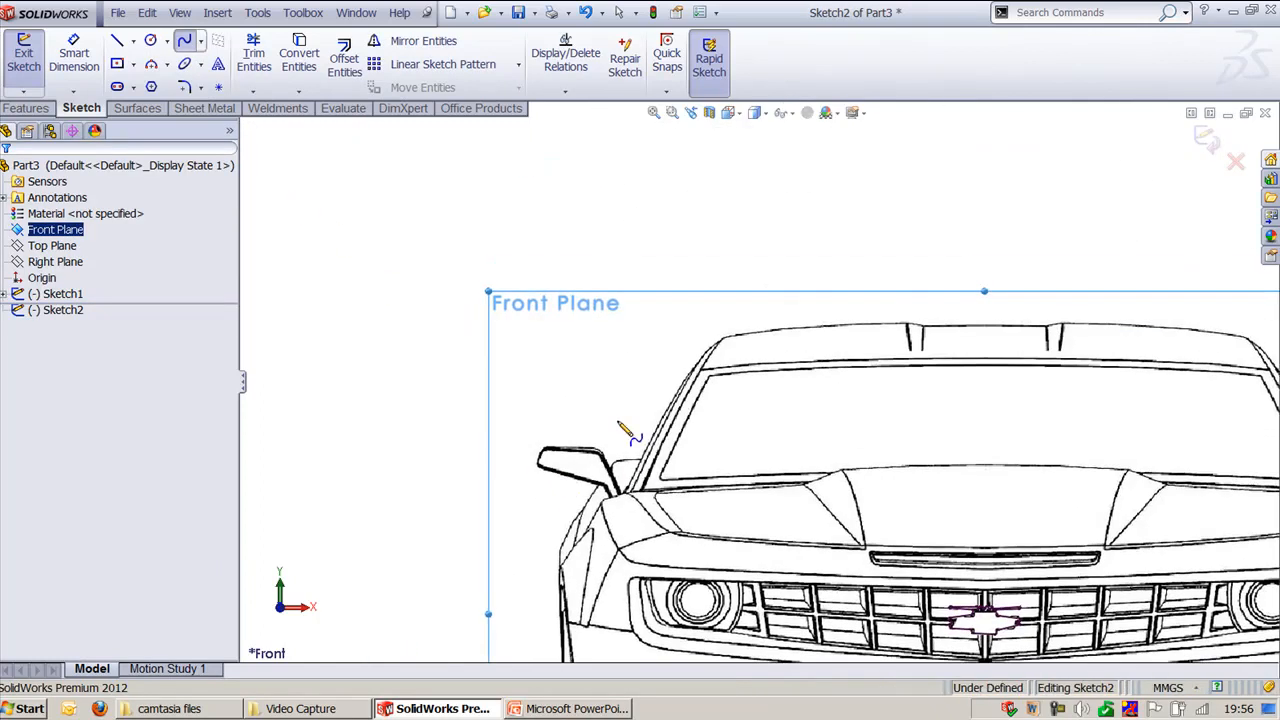
scroll(718, 461, "down", 2)
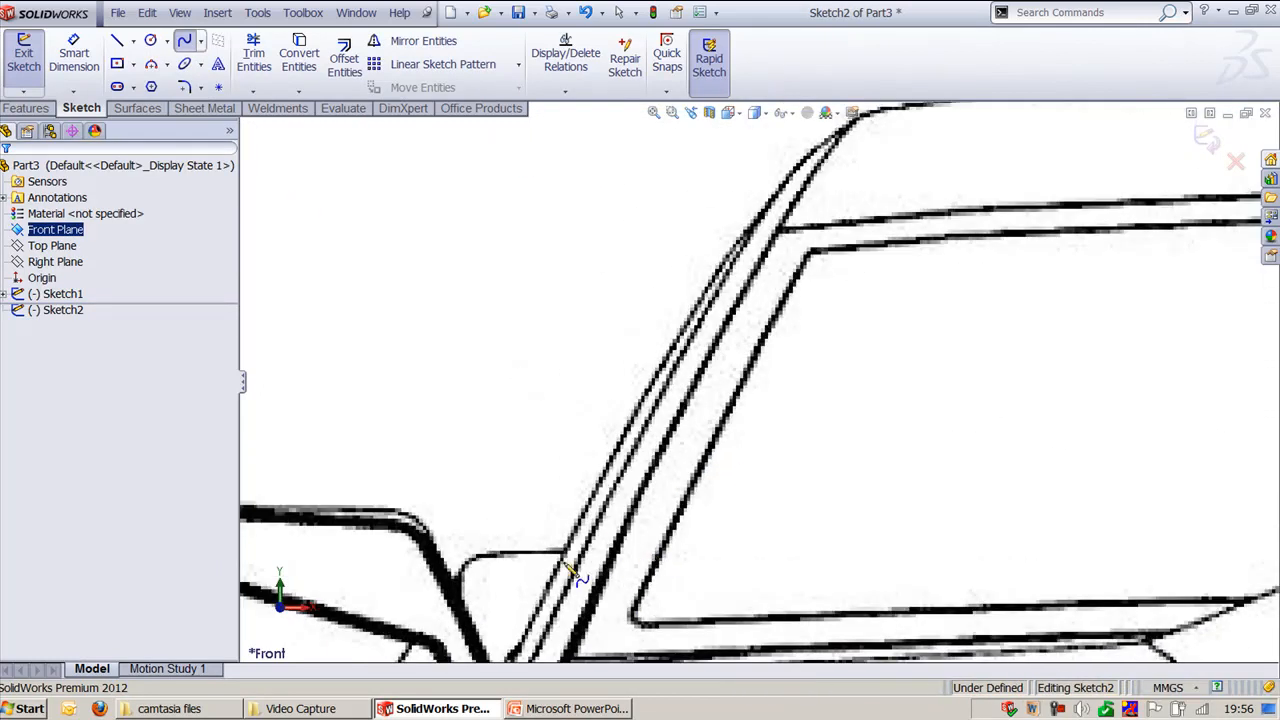
left_click(517, 647)
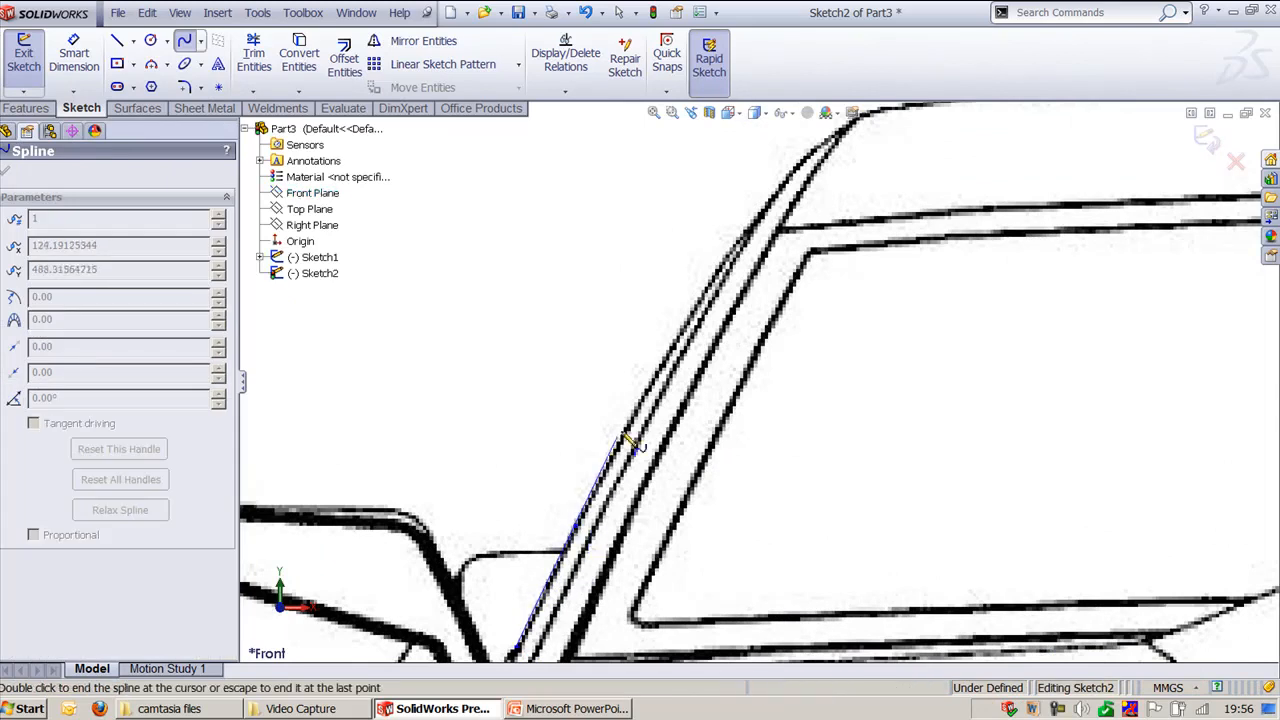
scroll(600, 455, "up", 2)
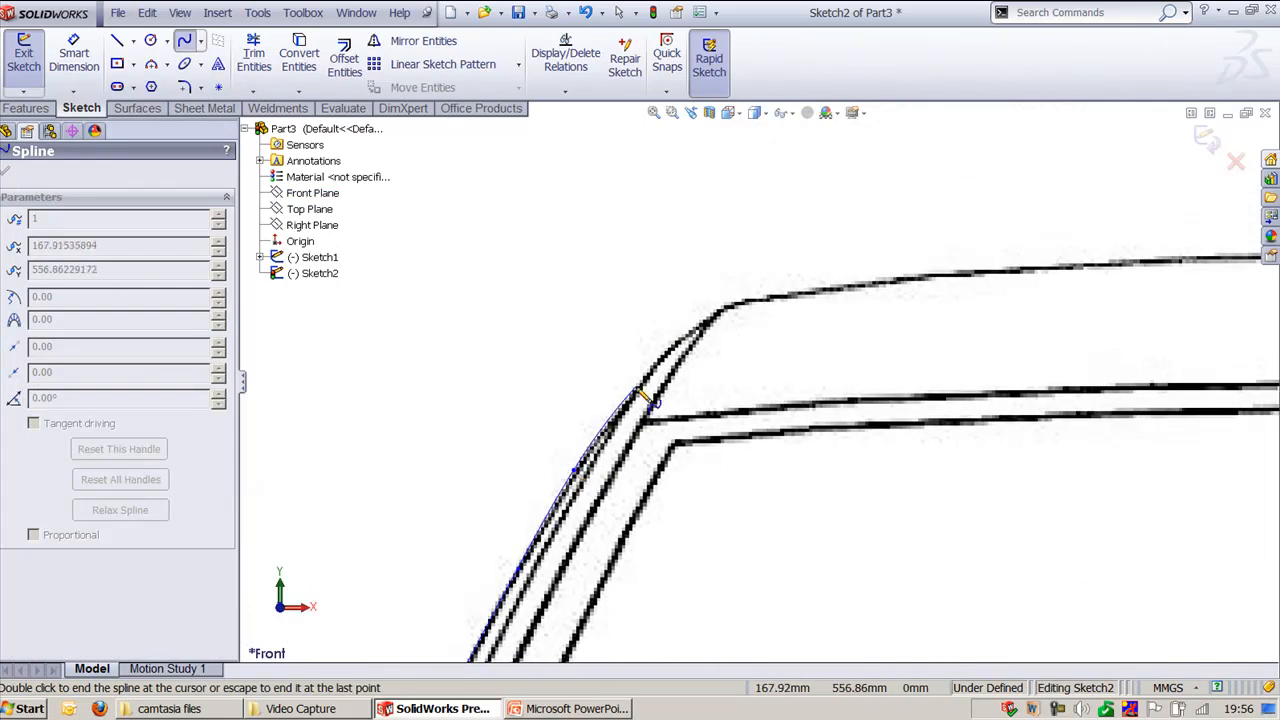
left_click(735, 305)
scroll(582, 267, "up", 6)
middle_click_drag(774, 314, 477, 314, "ctrl")
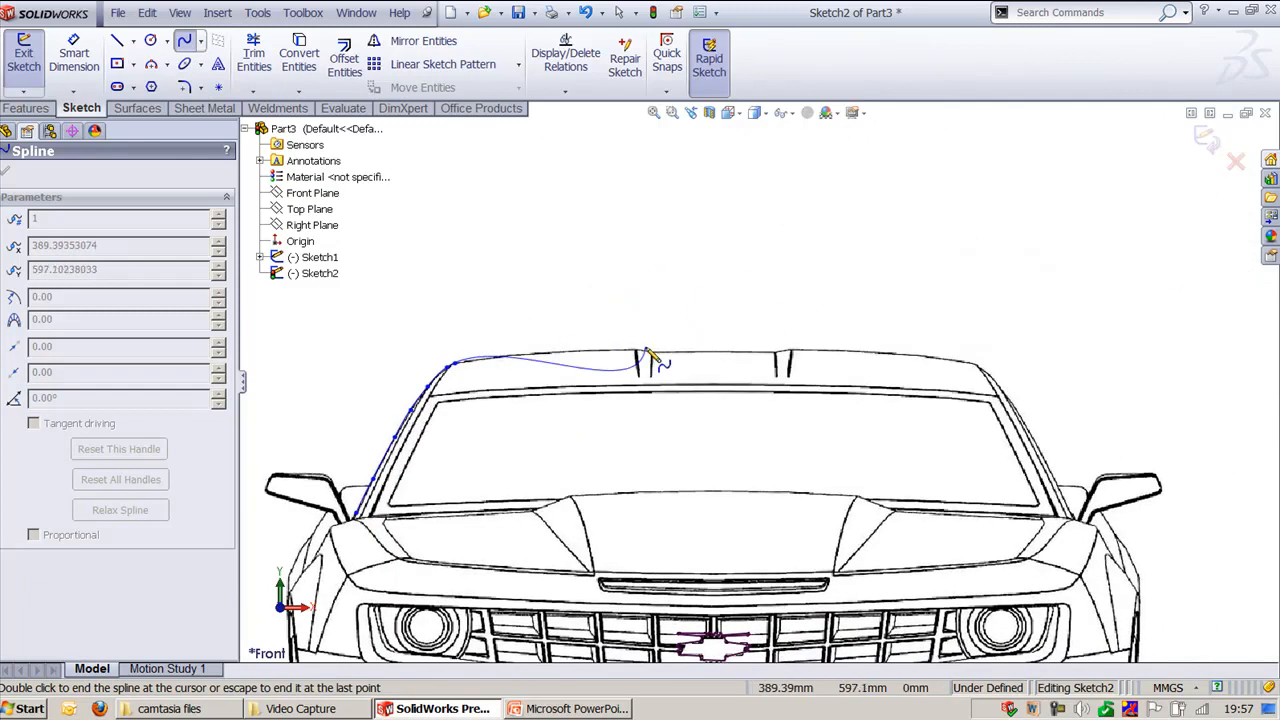
left_click(527, 352)
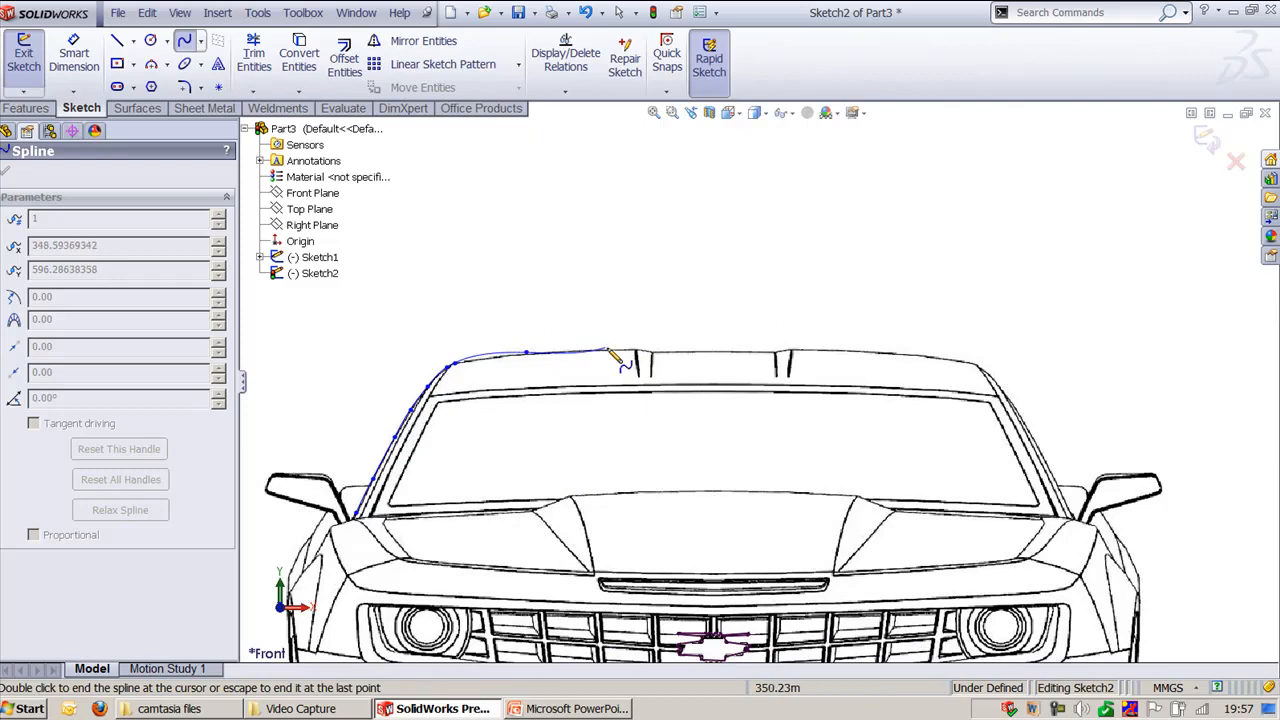
left_click(581, 348)
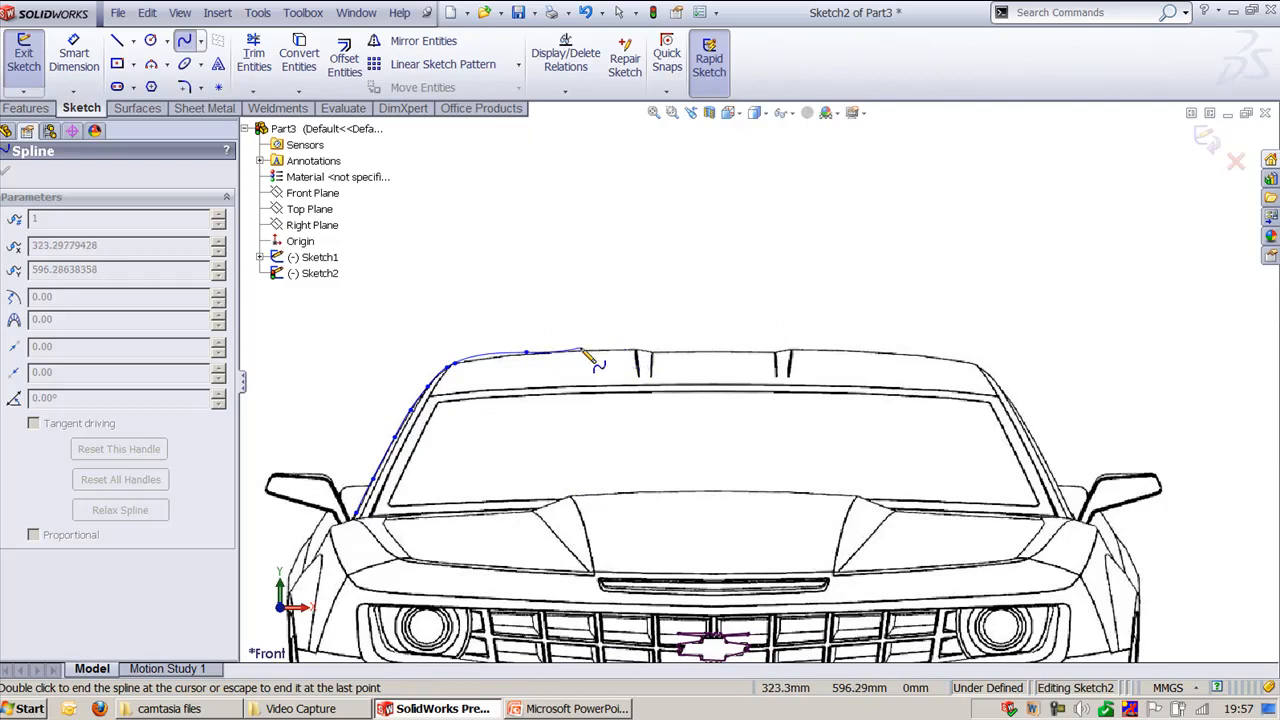
left_click(634, 349)
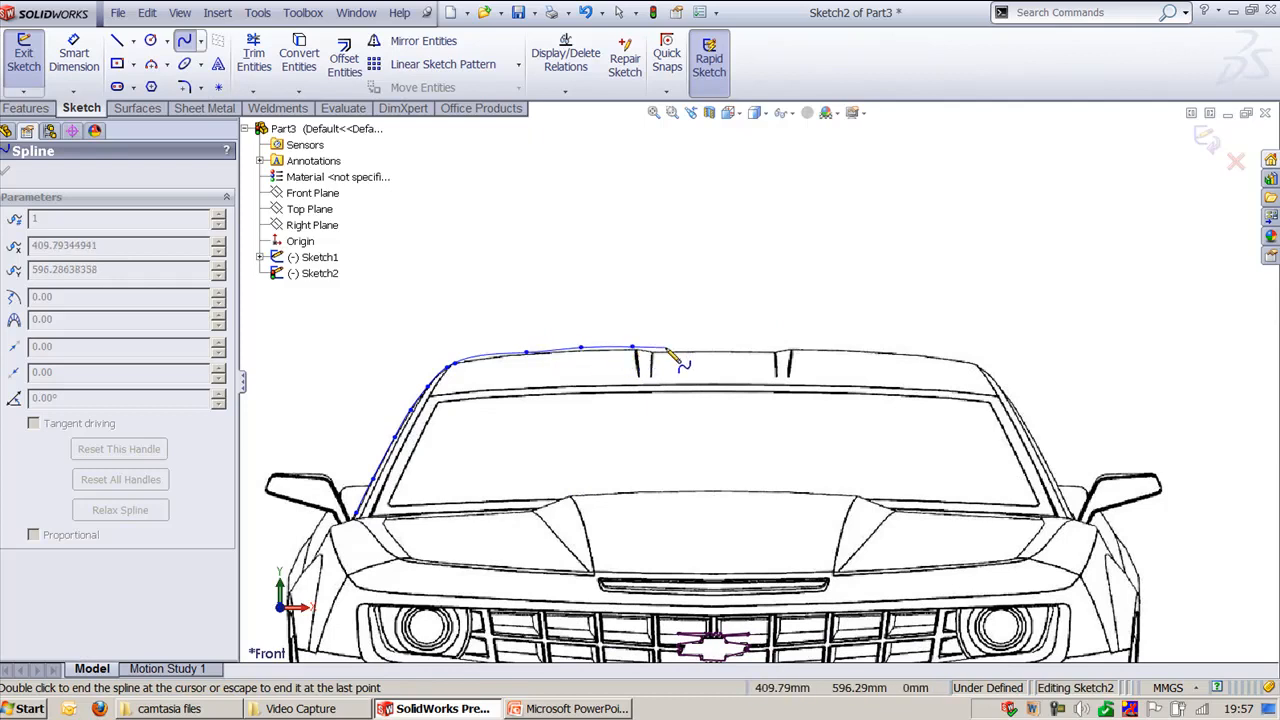
key("Escape")
Switch to PowerPoint to check the Sketch Tools slide and return to the car sketch in SolidWorks
scroll(645, 260, "up", 4)
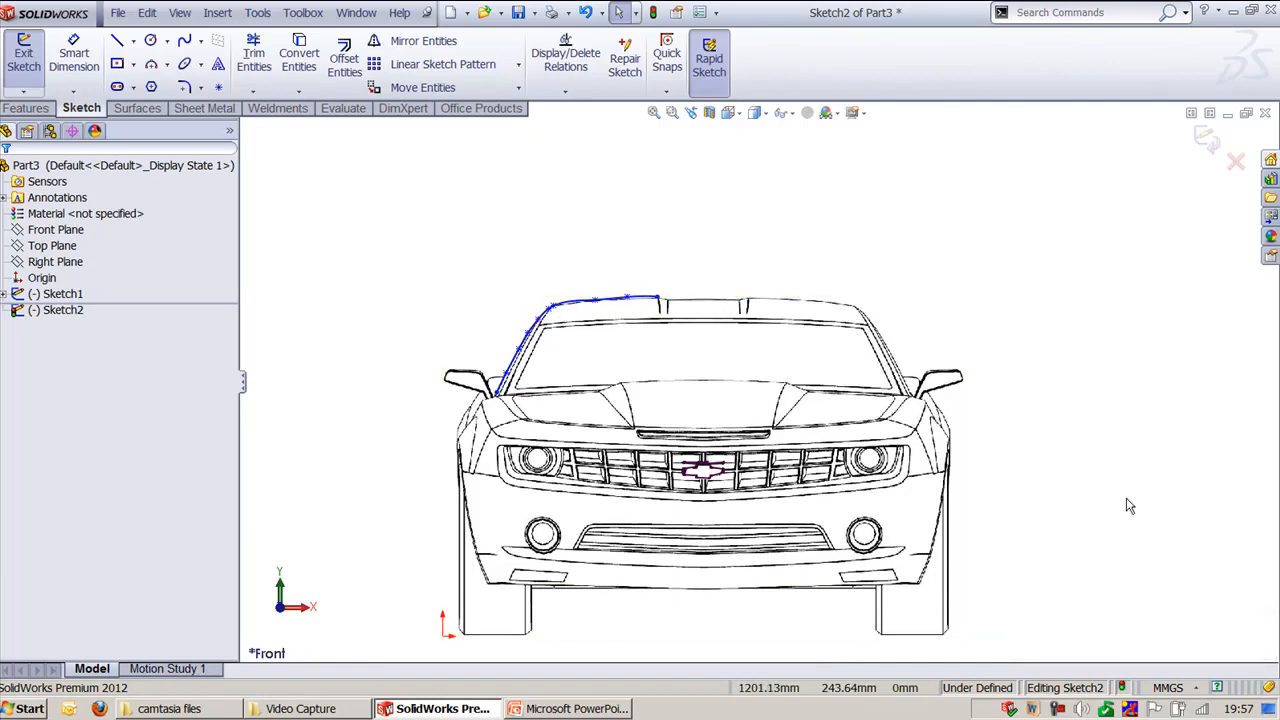
left_click(567, 709)
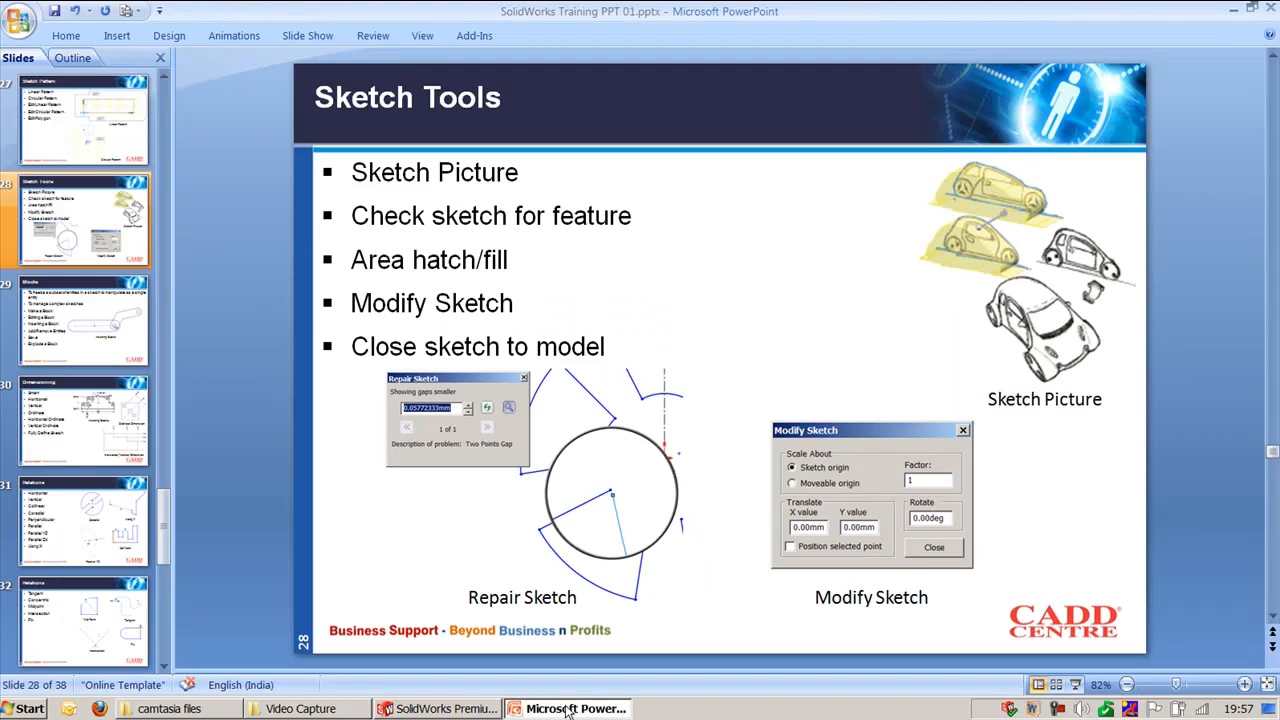
left_click(567, 709)
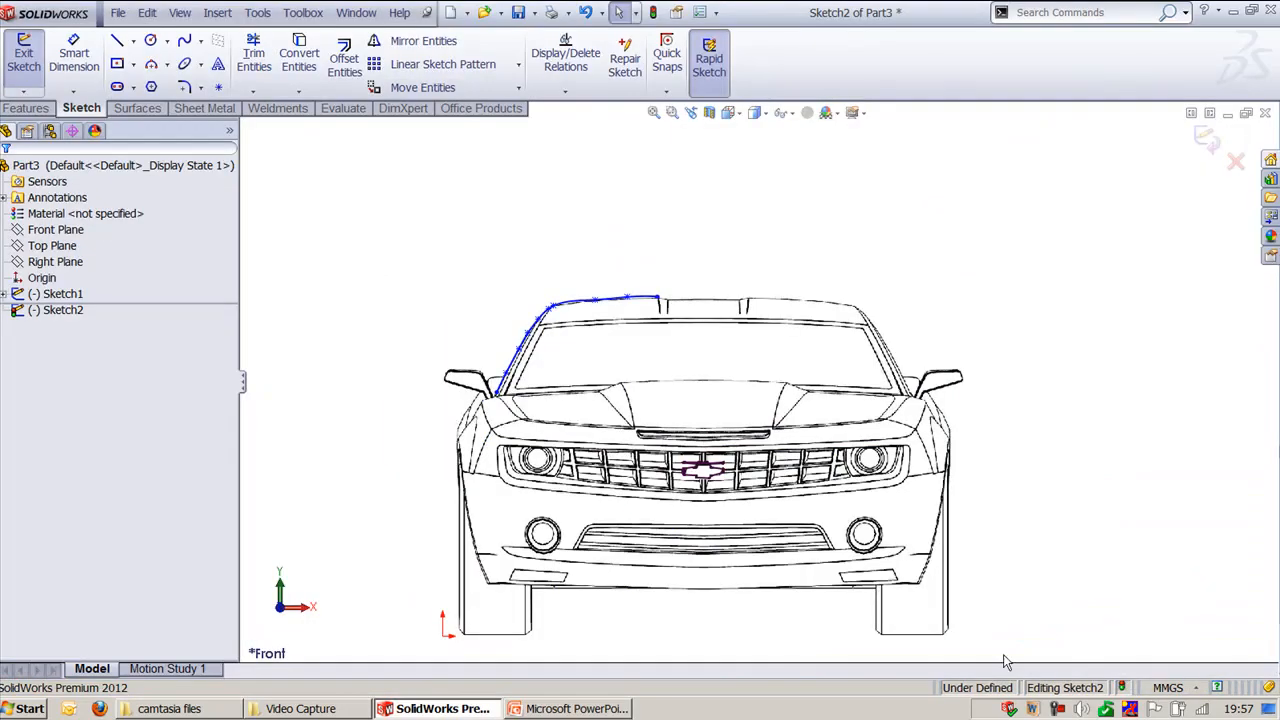